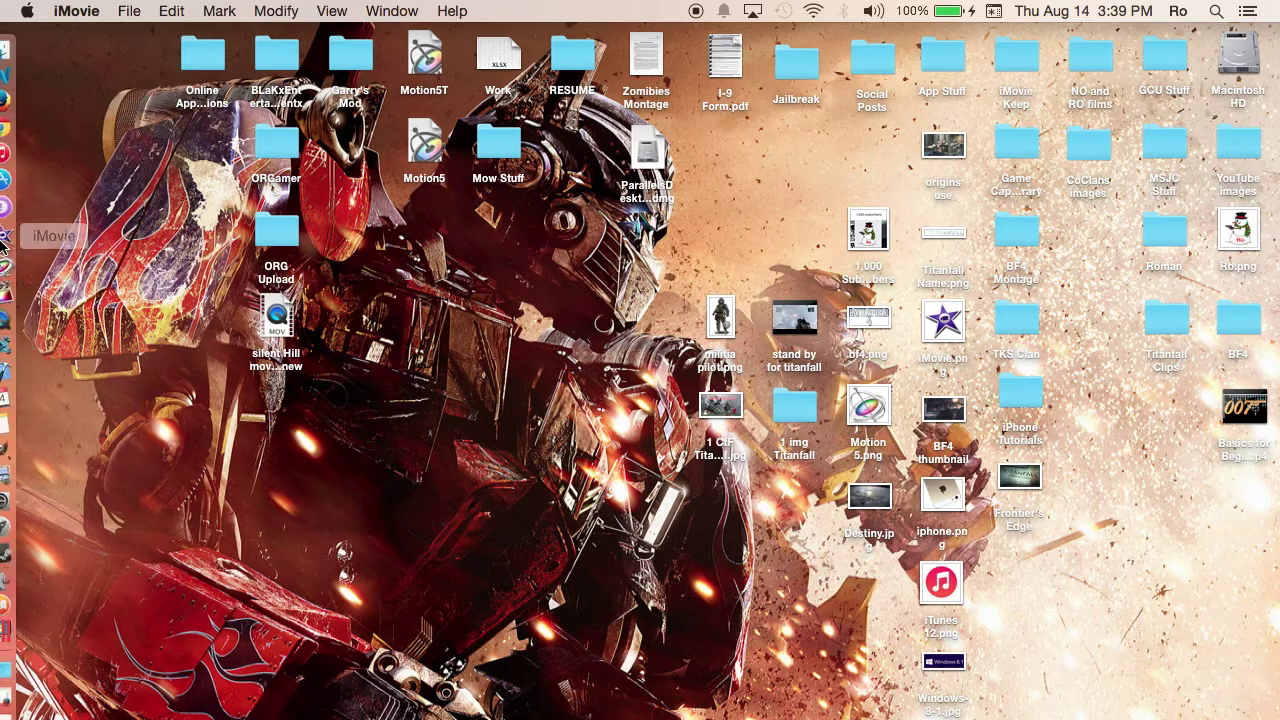
- Restore iMovie, show the iMovie Tutorial event's clips, and bring up the Movie/Trailer project choices
{"action": "left_click", "coordinate": [18, 688]}
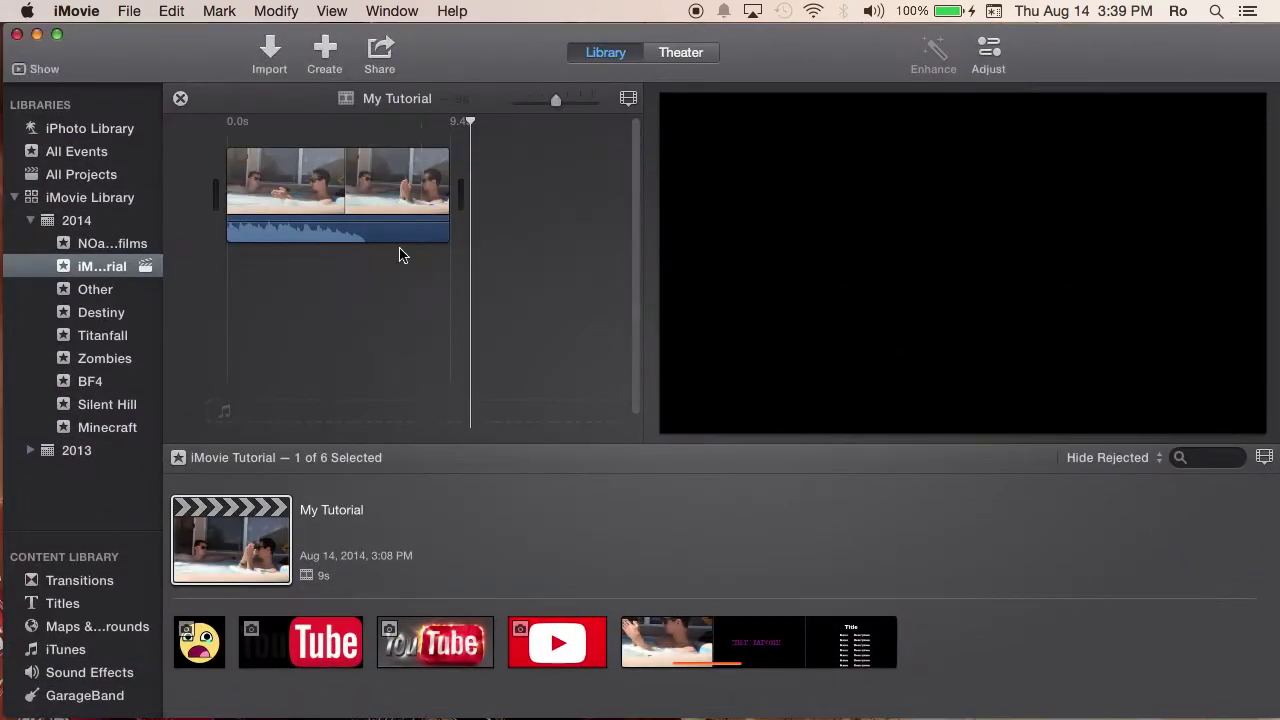
{"action": "left_click", "coordinate": [105, 266]}
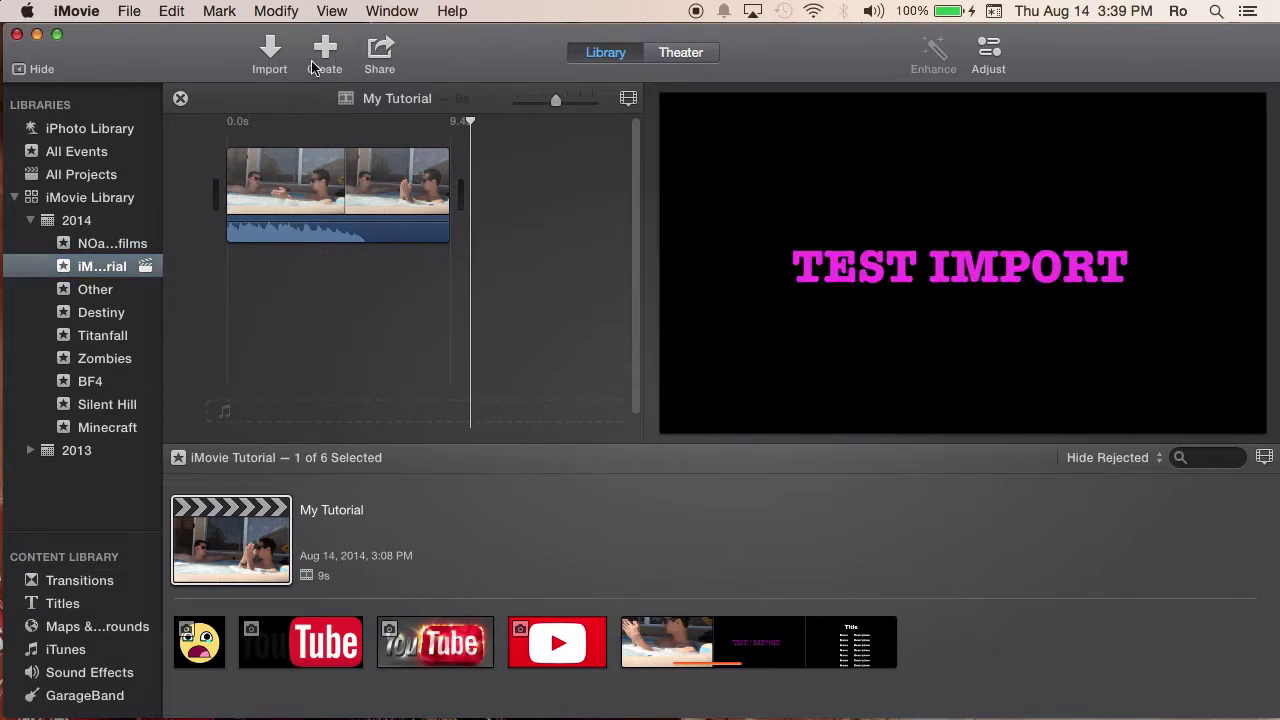
{"action": "left_click", "coordinate": [366, 286]}
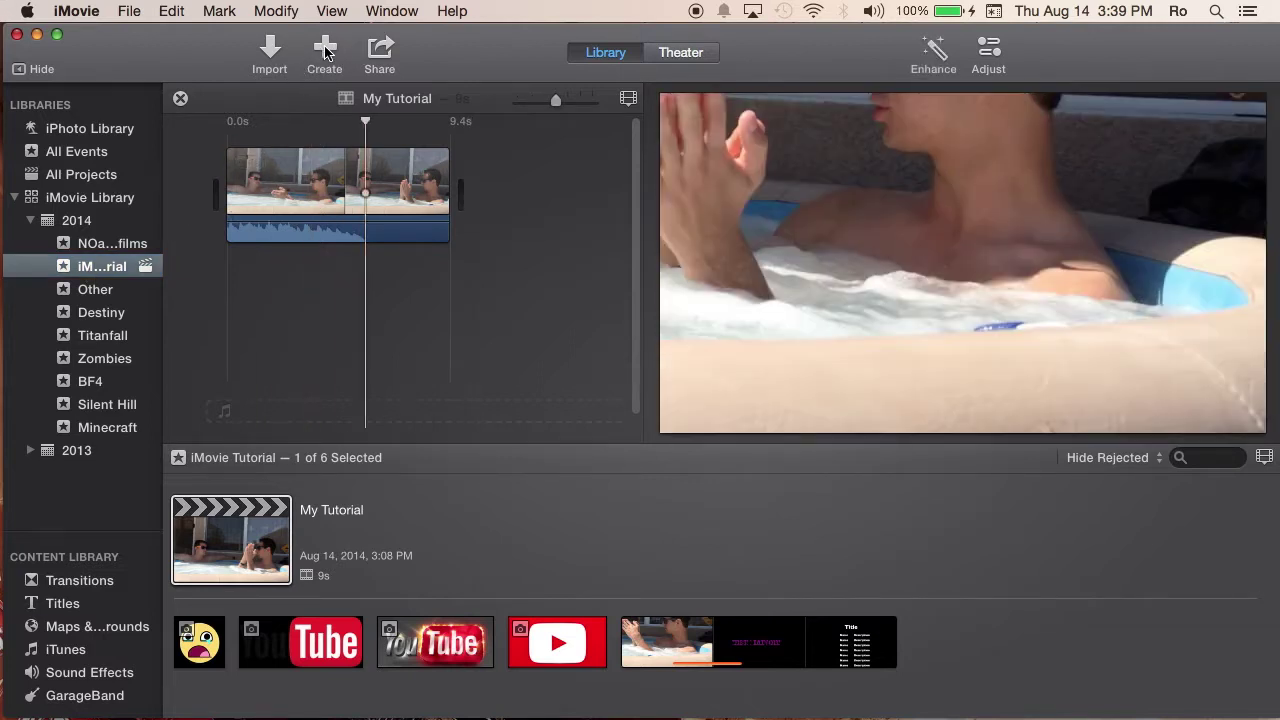
{"action": "left_click", "coordinate": [325, 50]}
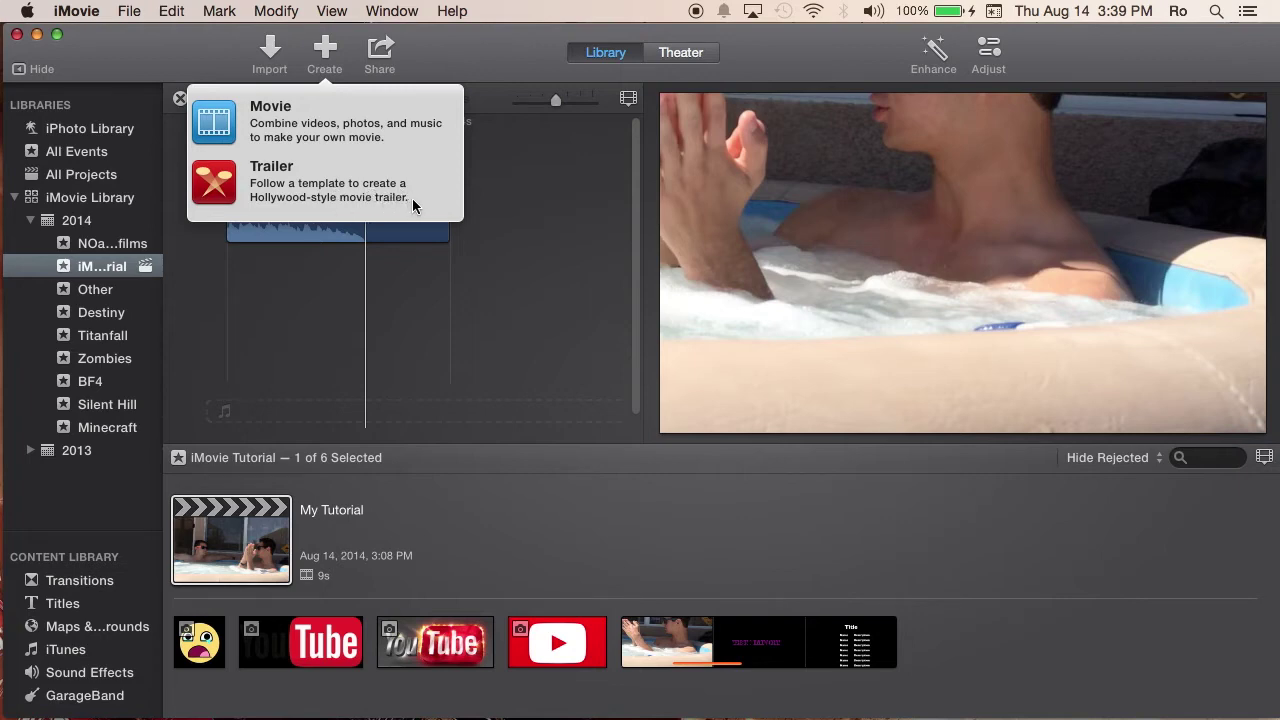
- Choose Trailer to bring up the gallery of trailer templates
{"action": "left_click", "coordinate": [301, 185]}
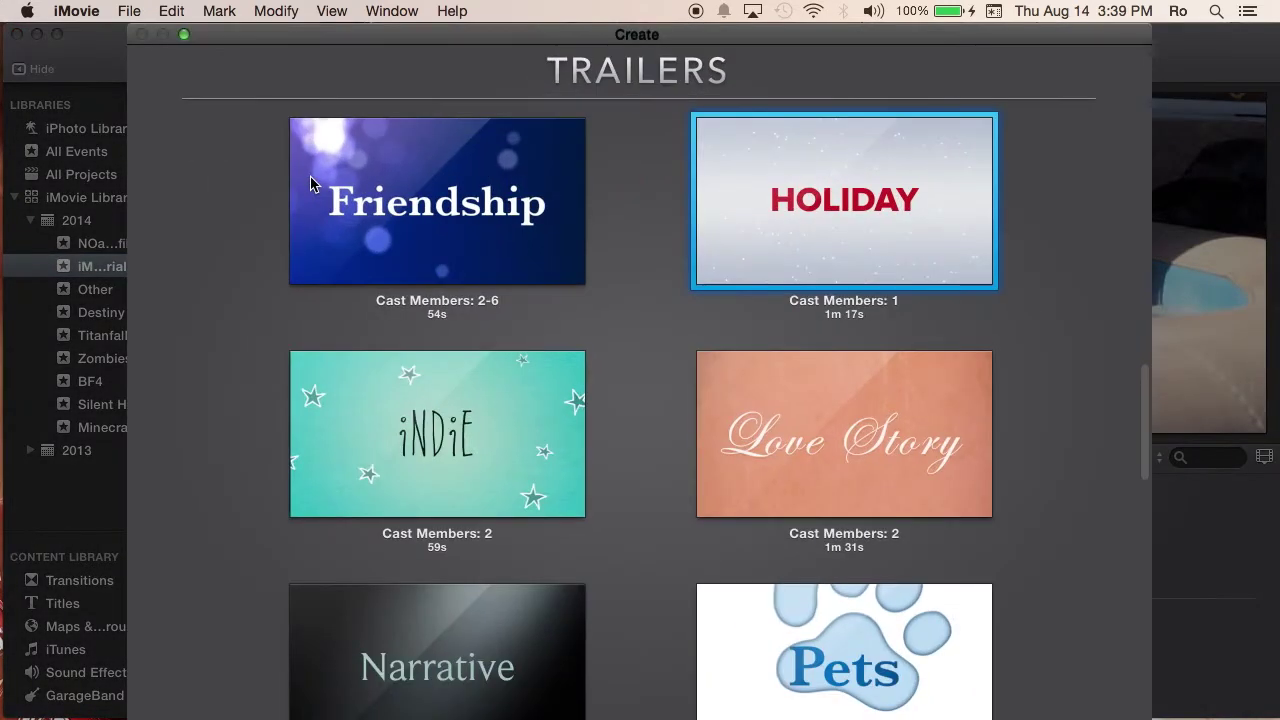
{"action": "mouse_move", "coordinate": [420, 215]}
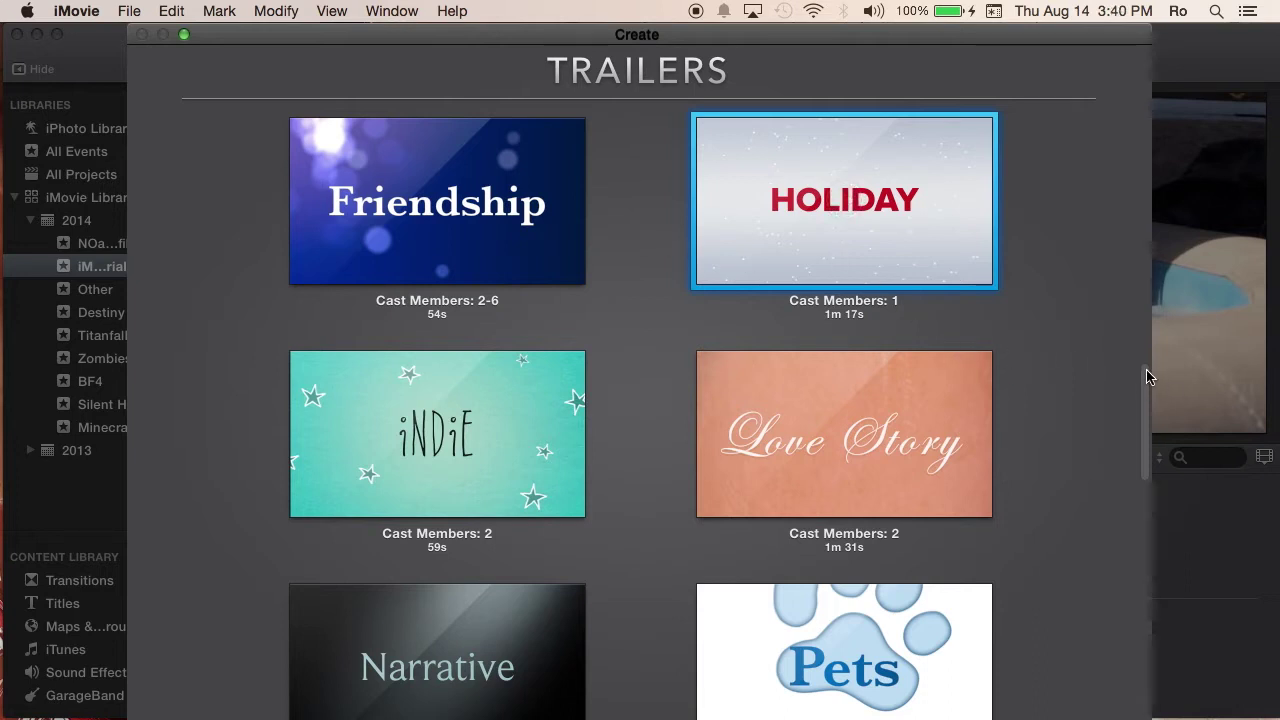
- Browse the trailer templates through to Travel and preview the Holiday template
{"action": "scroll", "coordinate": [1147, 369], "scroll_direction": "up", "scroll_amount": 2}
{"action": "left_click_drag", "start_coordinate": [1147, 369], "coordinate": [1128, 120]}
{"action": "mouse_move", "coordinate": [846, 196]}
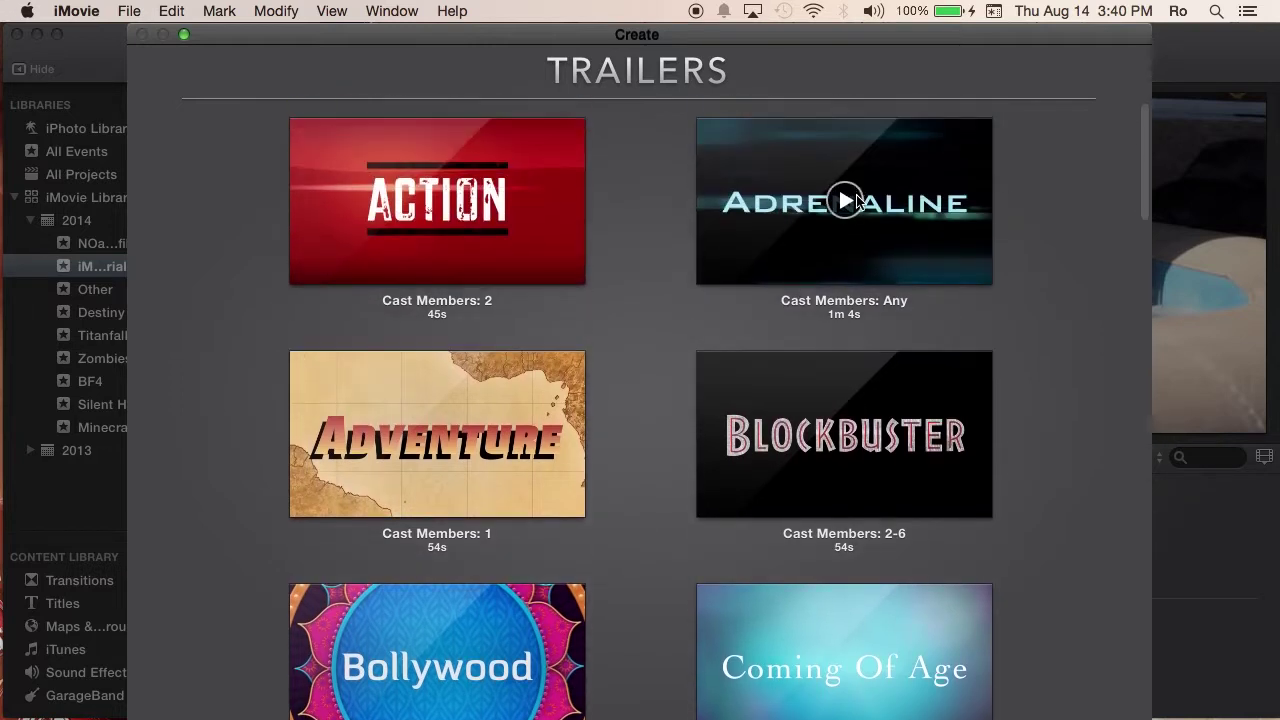
{"action": "mouse_move", "coordinate": [478, 200]}
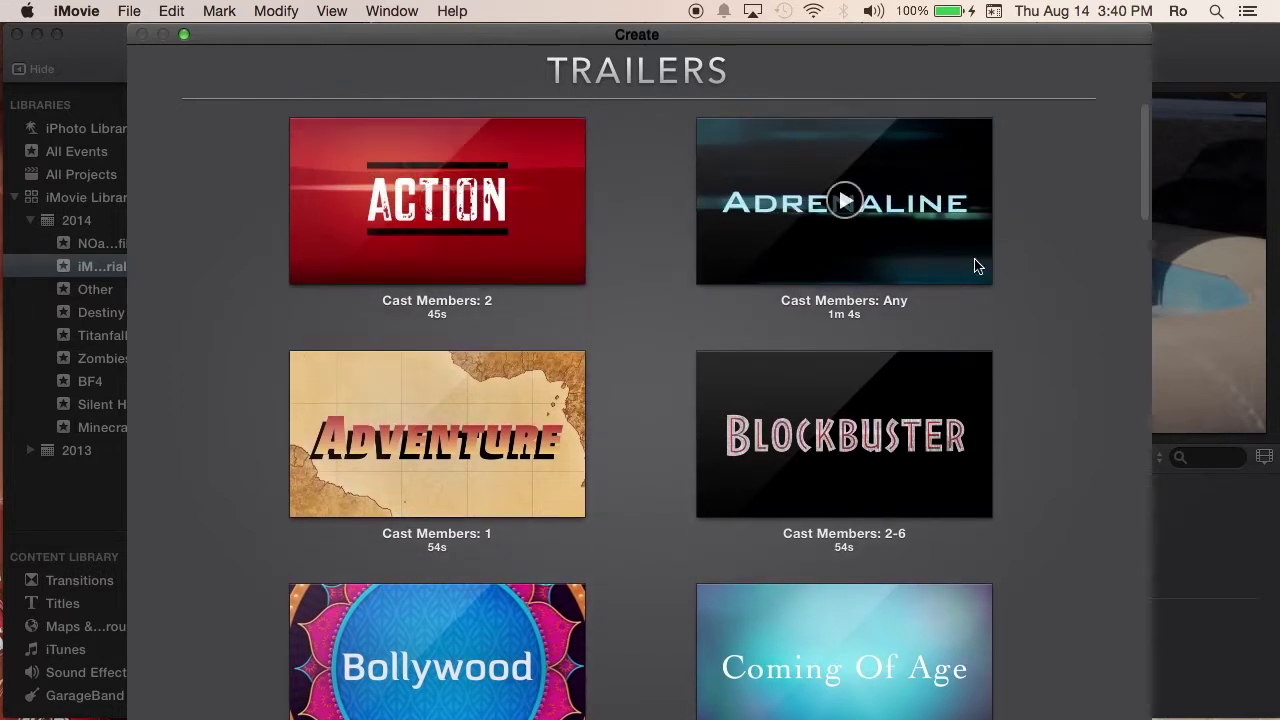
{"action": "left_click_drag", "start_coordinate": [1148, 157], "coordinate": [1100, 374]}
{"action": "mouse_move", "coordinate": [941, 368]}
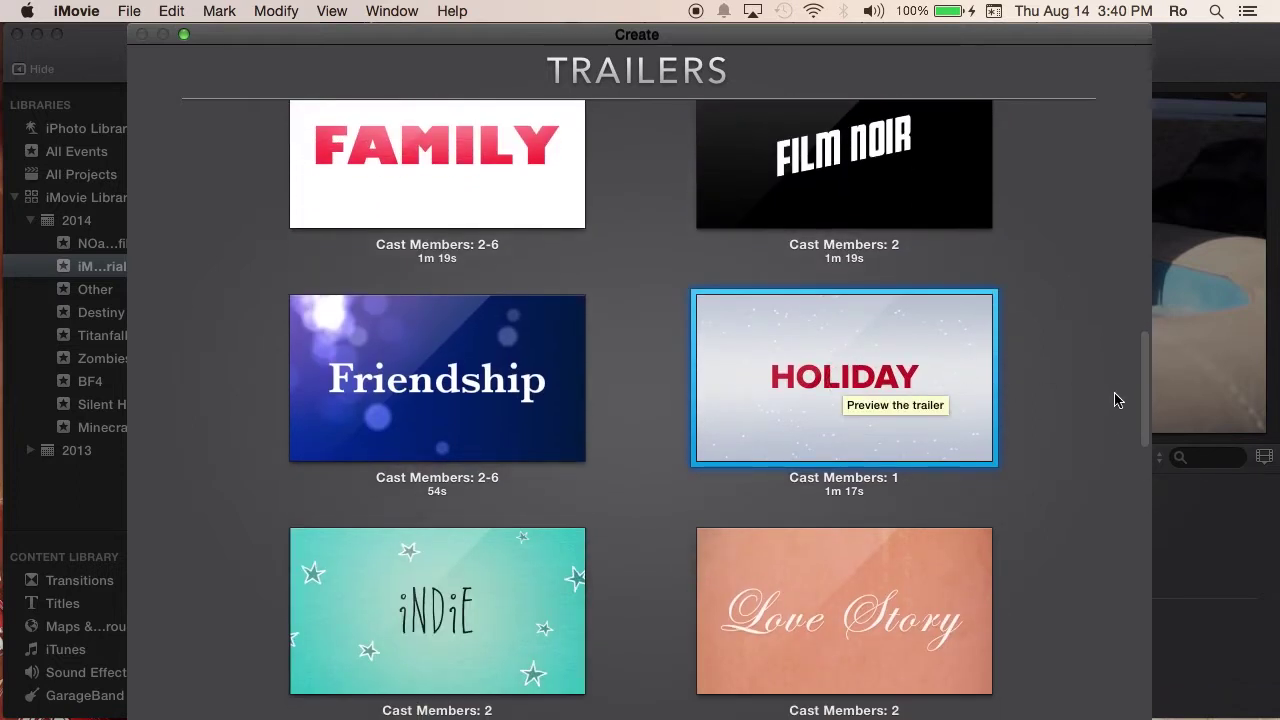
{"action": "mouse_move", "coordinate": [1138, 386]}
{"action": "left_mouse_down"}
{"action": "mouse_move", "coordinate": [1141, 354]}
{"action": "mouse_move", "coordinate": [1131, 394]}
{"action": "left_mouse_up"}
{"action": "mouse_move", "coordinate": [898, 306]}
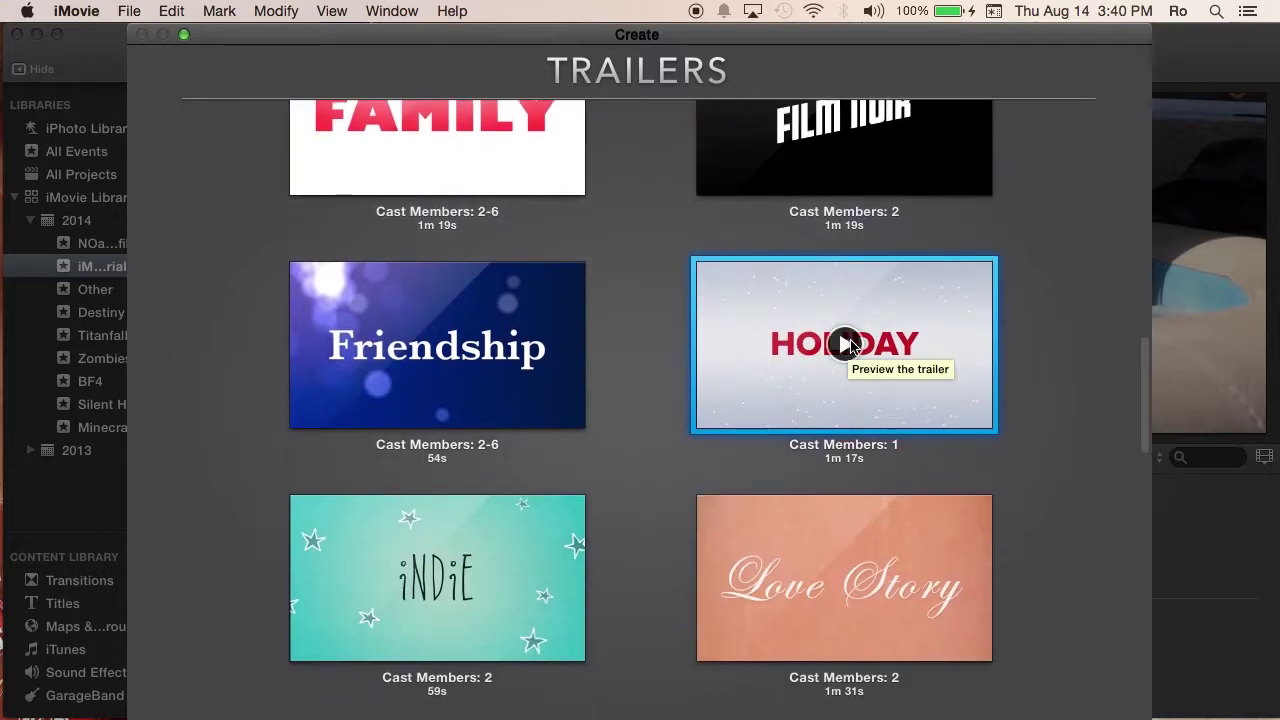
{"action": "left_click", "coordinate": [846, 346]}
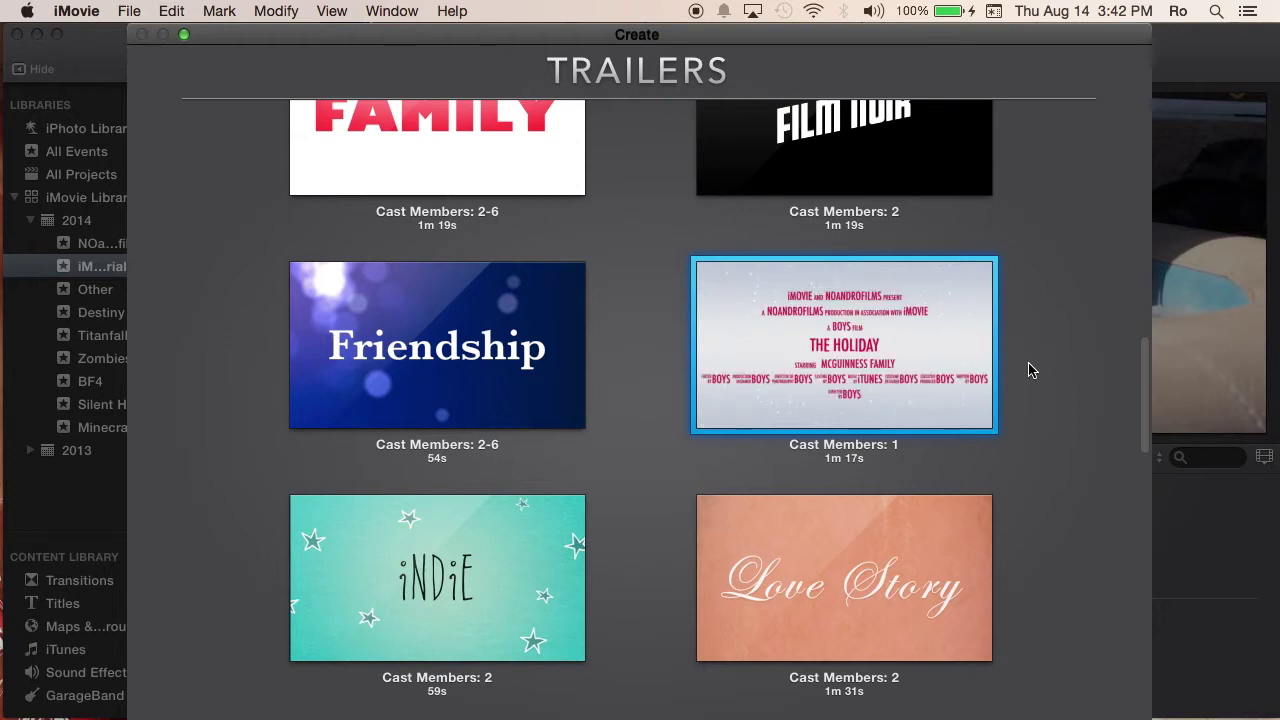
{"action": "mouse_move", "coordinate": [992, 375]}
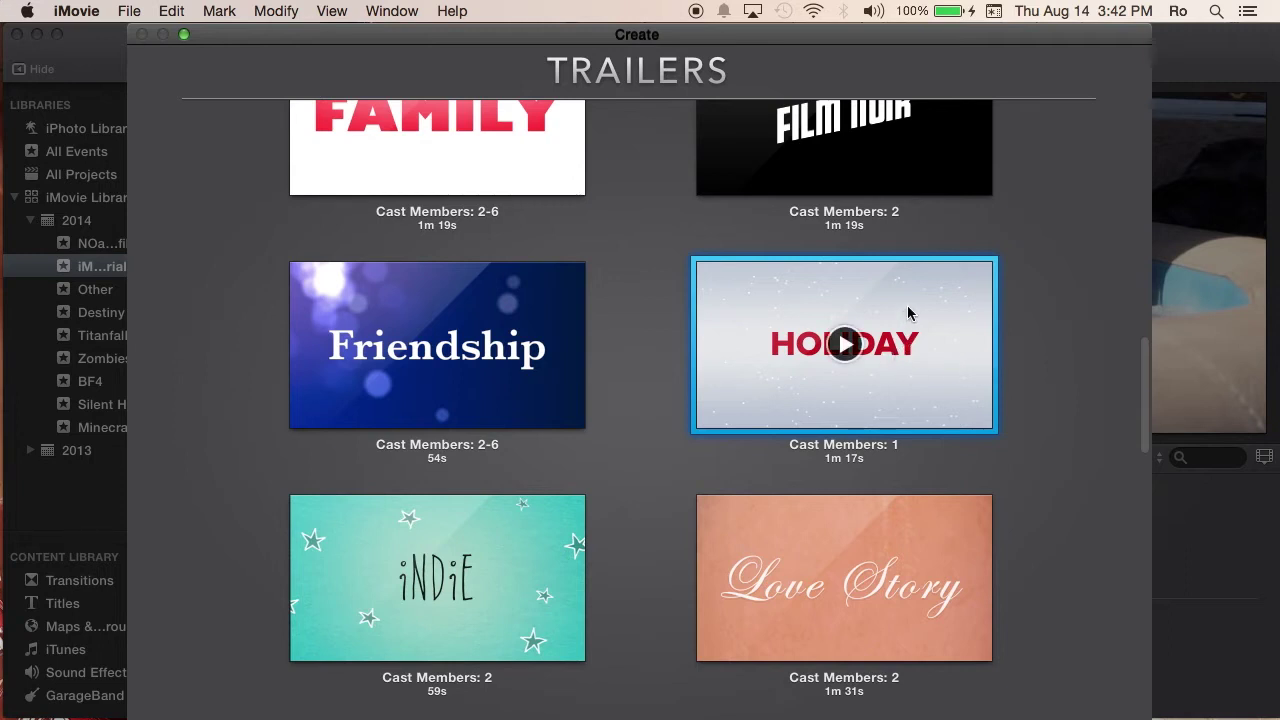
- Create a Holiday-template trailer named The Holiday, stored in the iMovie Tutorial event
{"action": "double_click", "coordinate": [924, 281]}
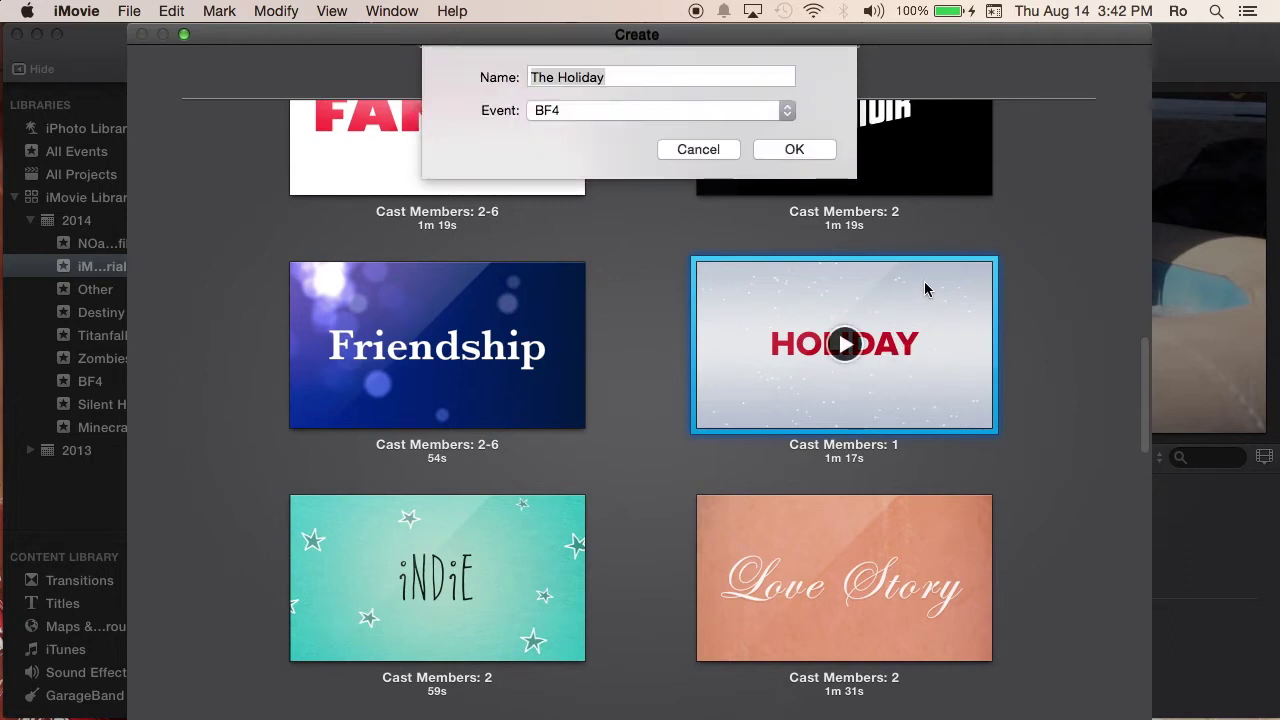
{"action": "left_click", "coordinate": [630, 79]}
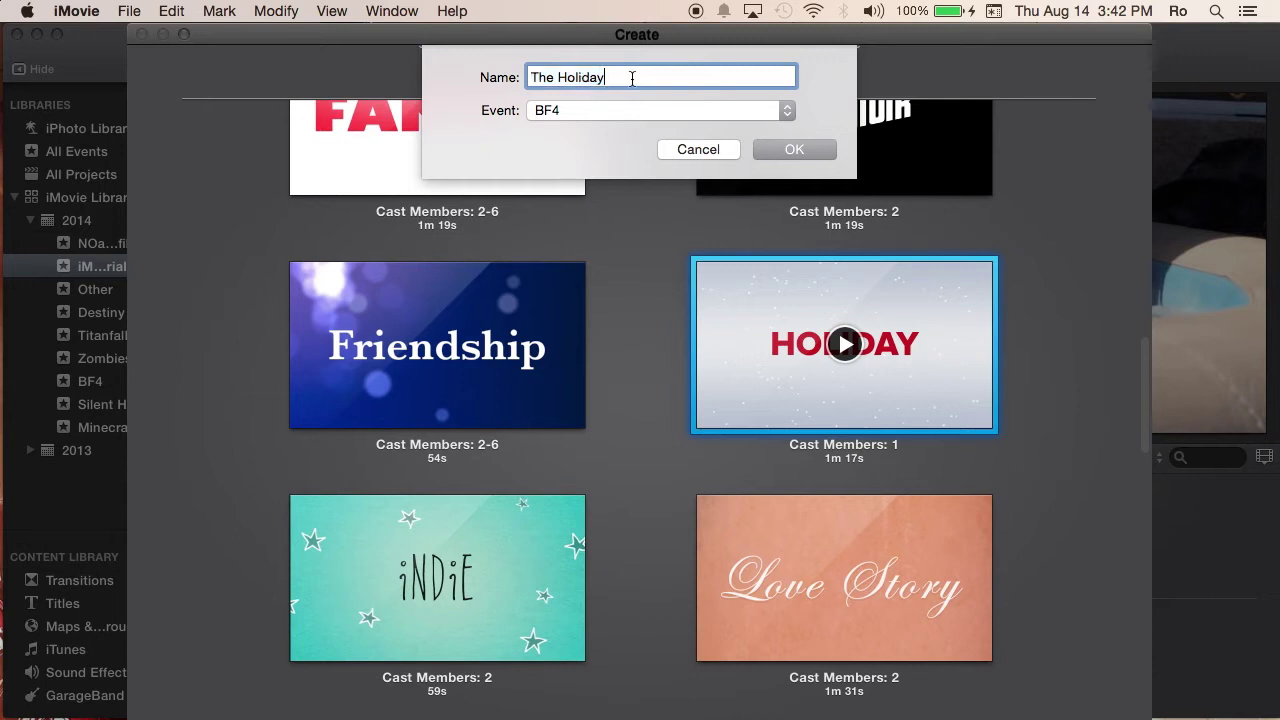
{"action": "left_click", "coordinate": [677, 110]}
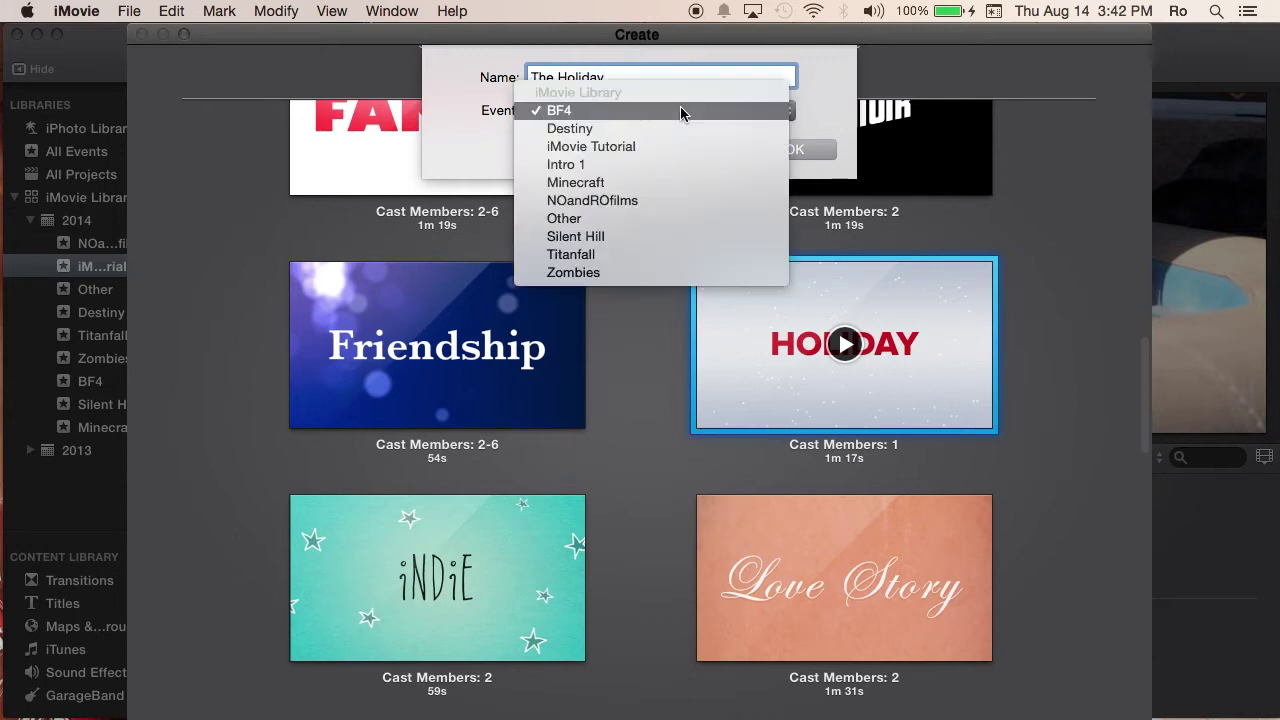
{"action": "left_click", "coordinate": [647, 152]}
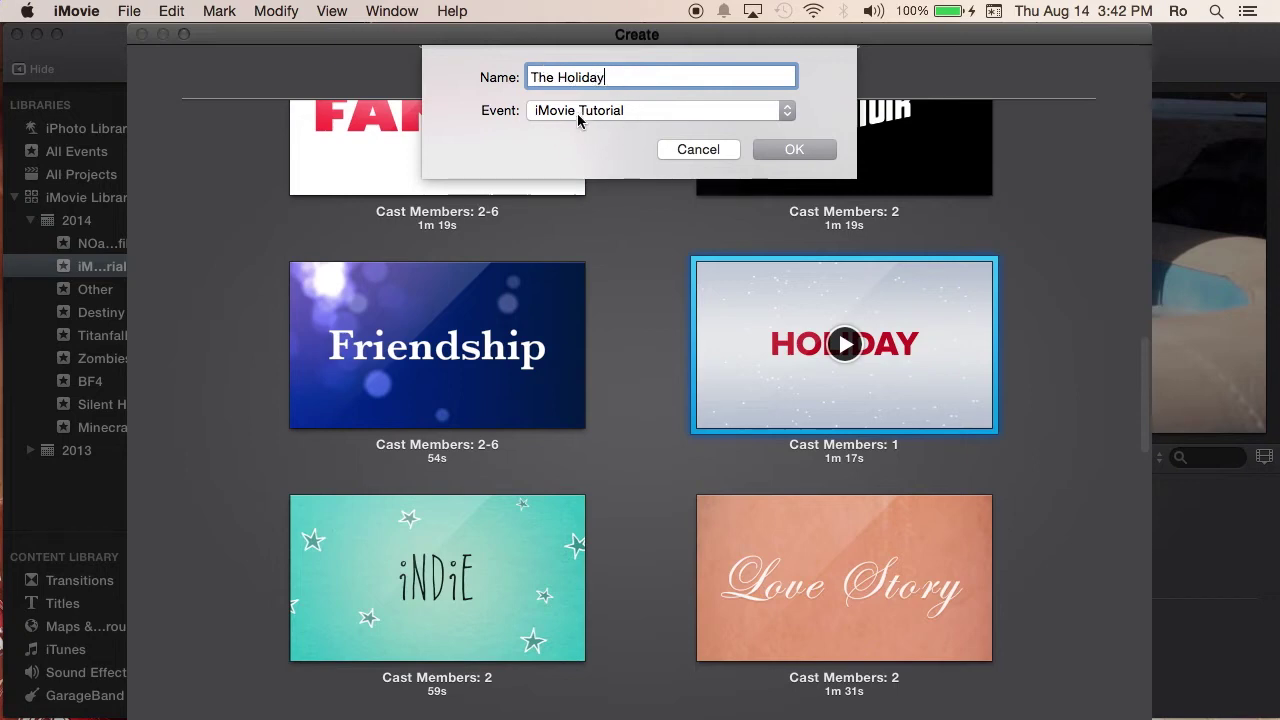
{"action": "left_click", "coordinate": [797, 149]}
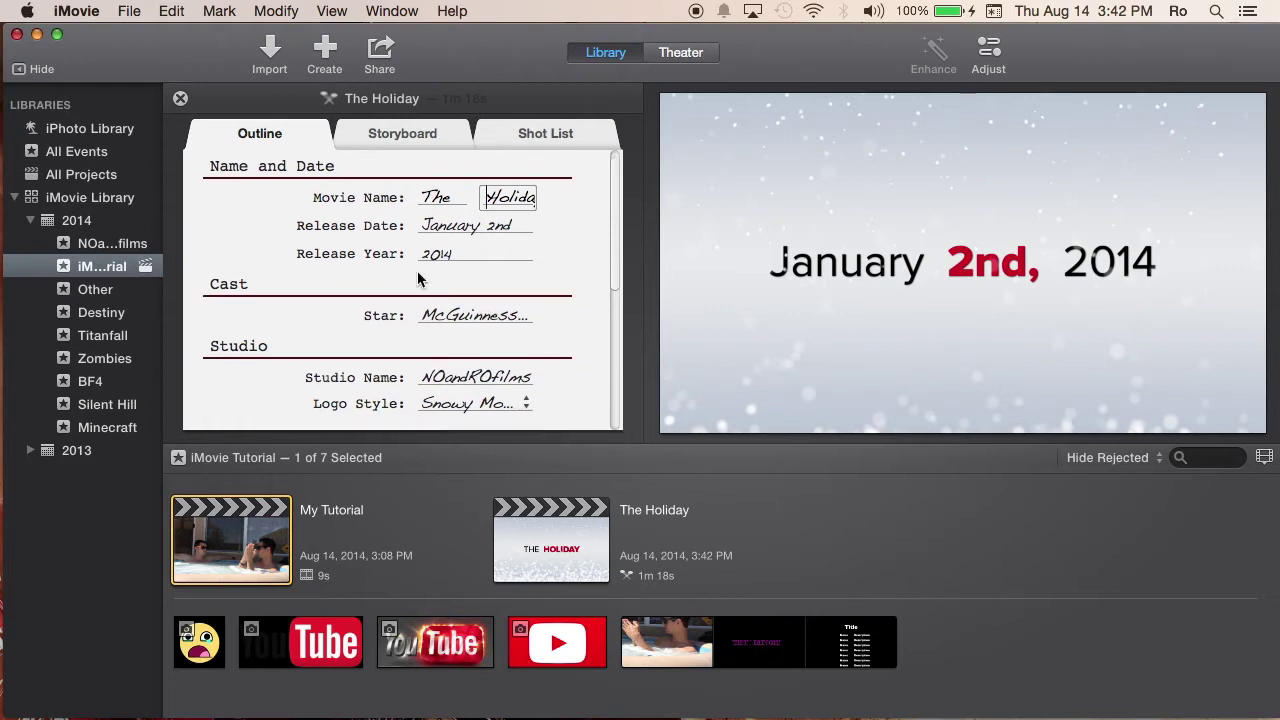
- Review the trailer's Outline fields, then switch to The Holiday's storyboard
{"action": "scroll", "coordinate": [415, 285], "scroll_direction": "down", "scroll_amount": 2}
{"action": "scroll", "coordinate": [461, 284], "scroll_direction": "down", "scroll_amount": 1}
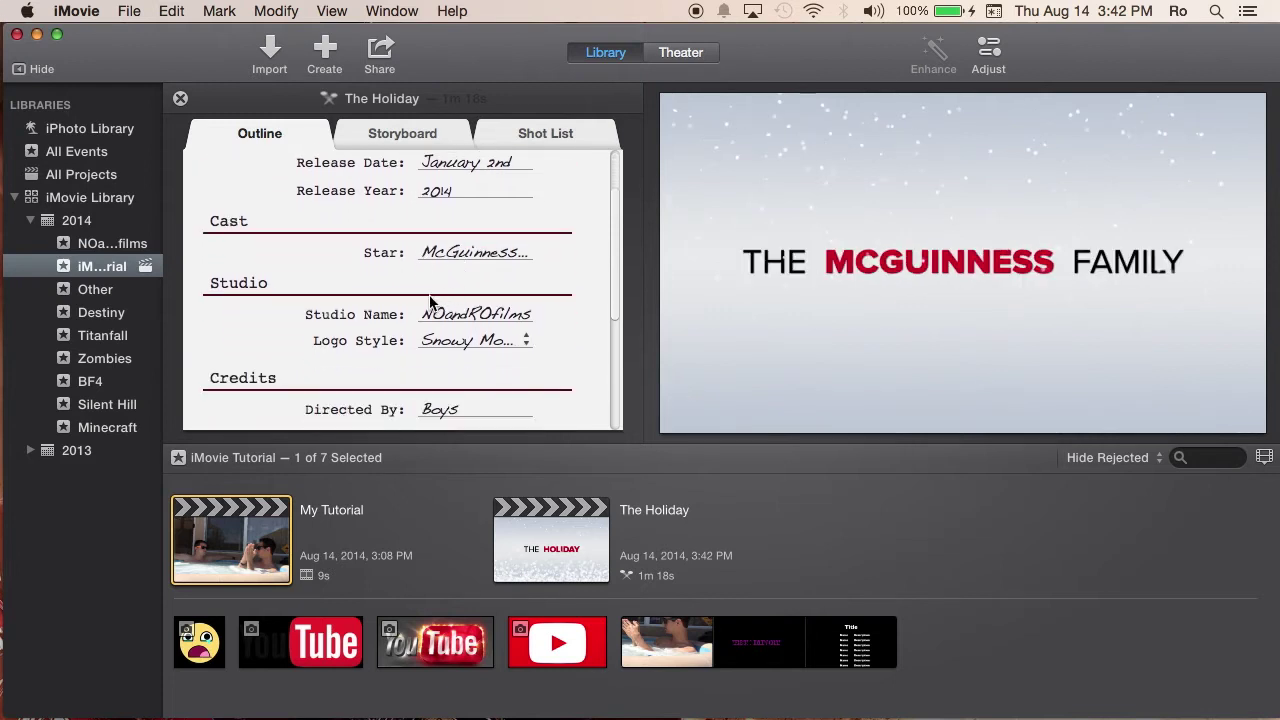
{"action": "scroll", "coordinate": [341, 314], "scroll_direction": "down", "scroll_amount": 1}
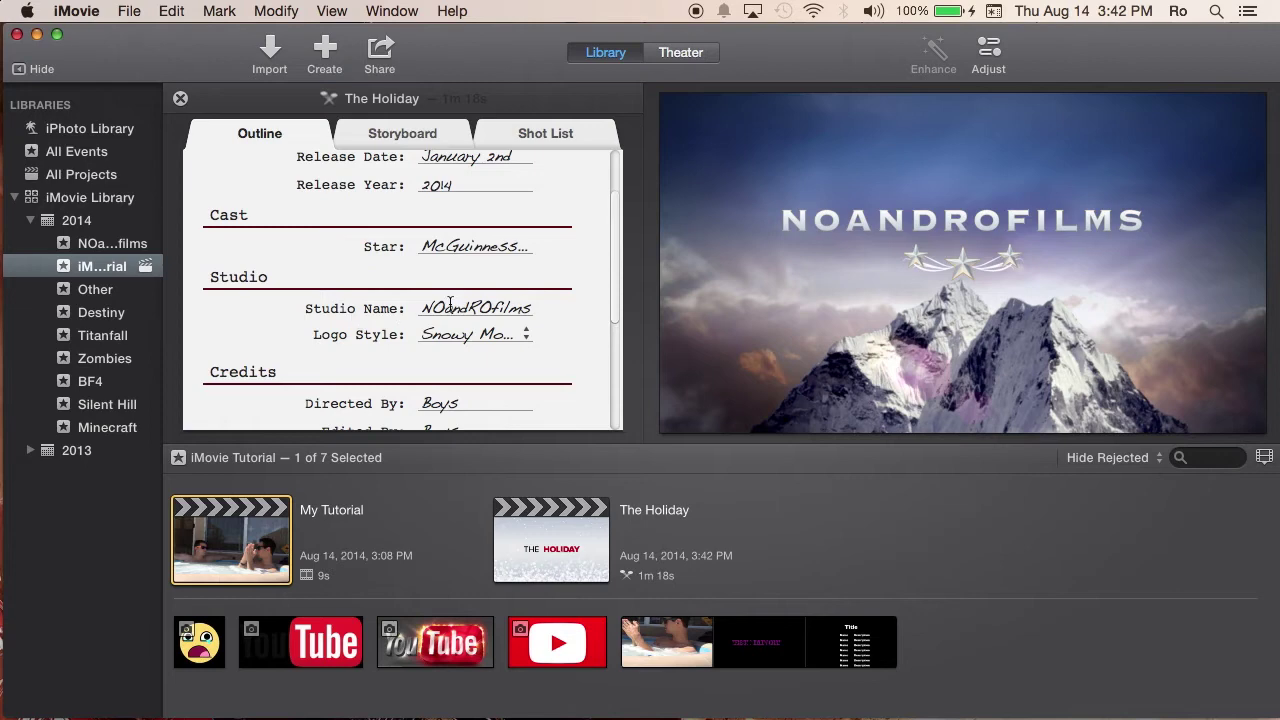
{"action": "scroll", "coordinate": [411, 313], "scroll_direction": "down", "scroll_amount": 2}
{"action": "scroll", "coordinate": [441, 295], "scroll_direction": "down", "scroll_amount": 5}
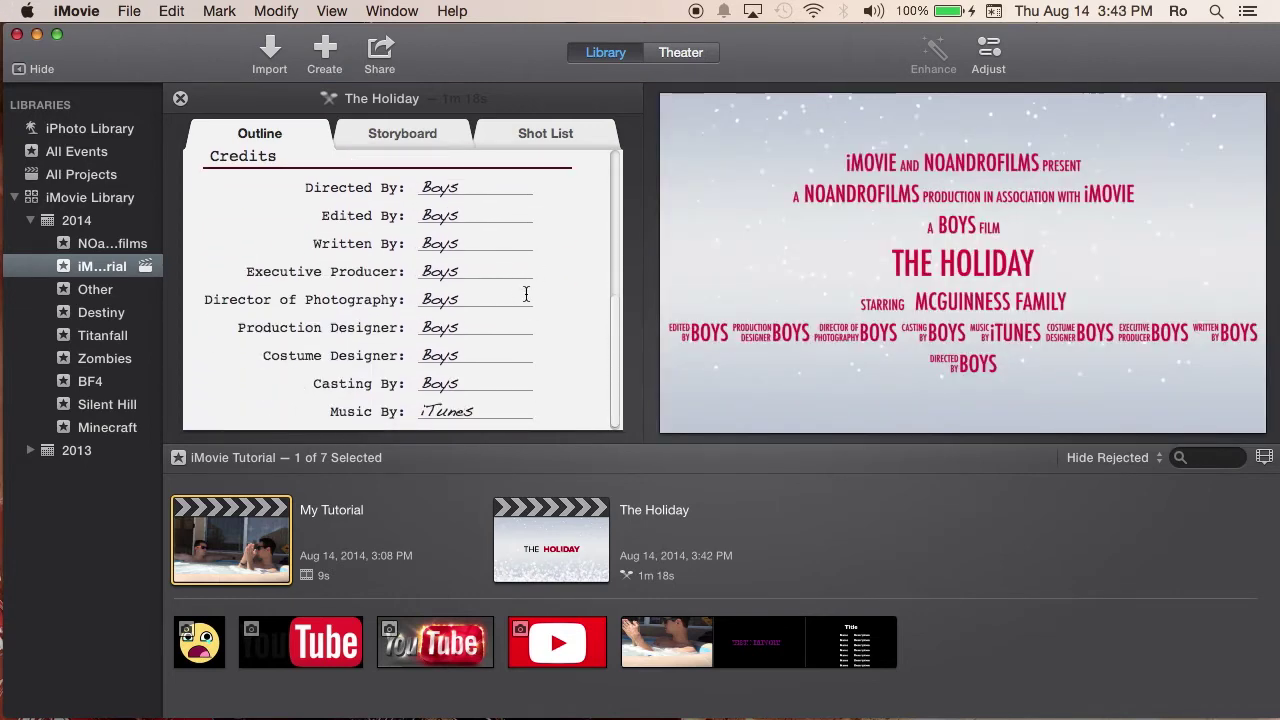
{"action": "scroll", "coordinate": [484, 358], "scroll_direction": "up", "scroll_amount": 10}
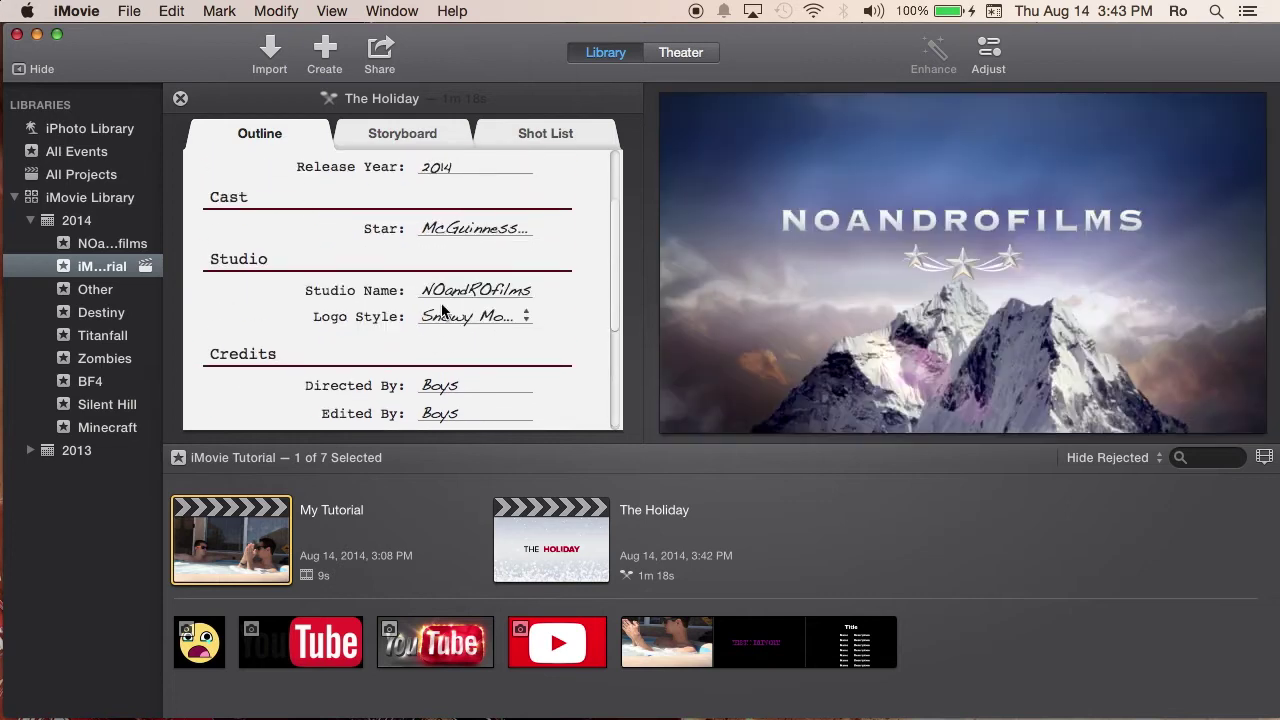
{"action": "left_click", "coordinate": [383, 135]}
{"action": "scroll", "coordinate": [403, 300], "scroll_direction": "down", "scroll_amount": 3}
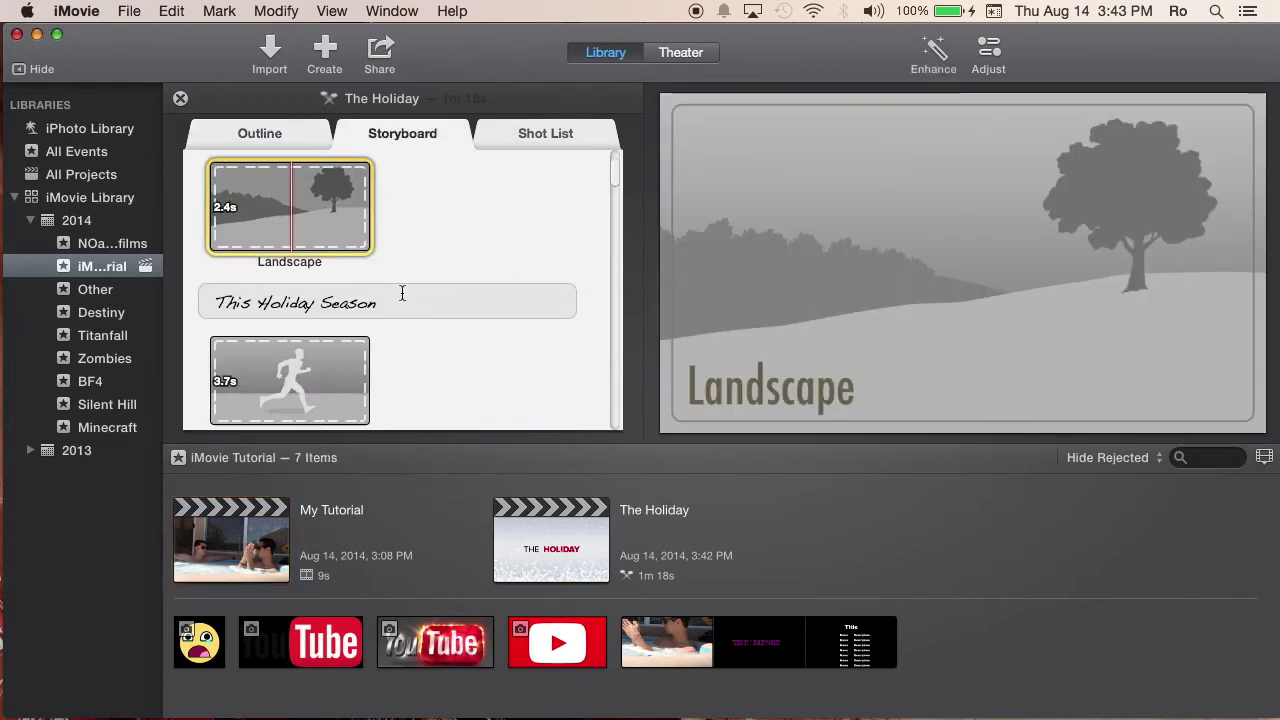
- Look over the shot list, then return to the storyboard and select the NOandROfilms title
{"action": "scroll", "coordinate": [440, 260], "scroll_direction": "up", "scroll_amount": 3}
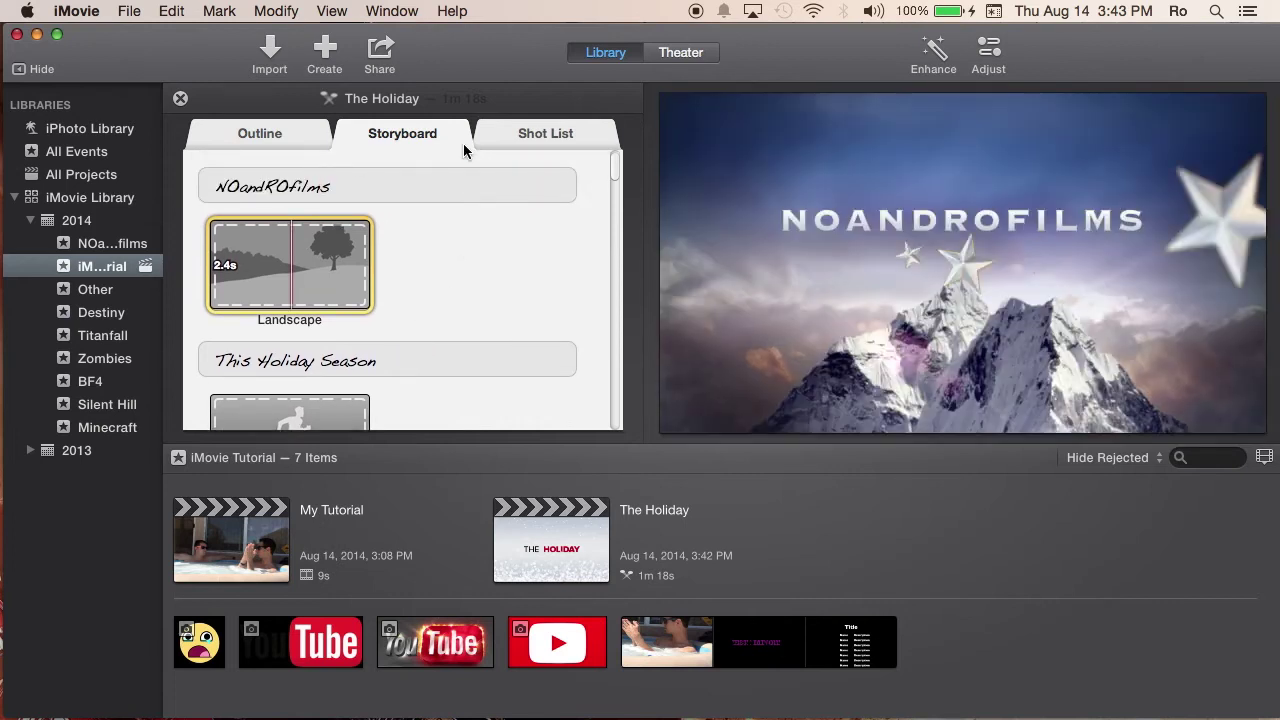
{"action": "left_click", "coordinate": [529, 133]}
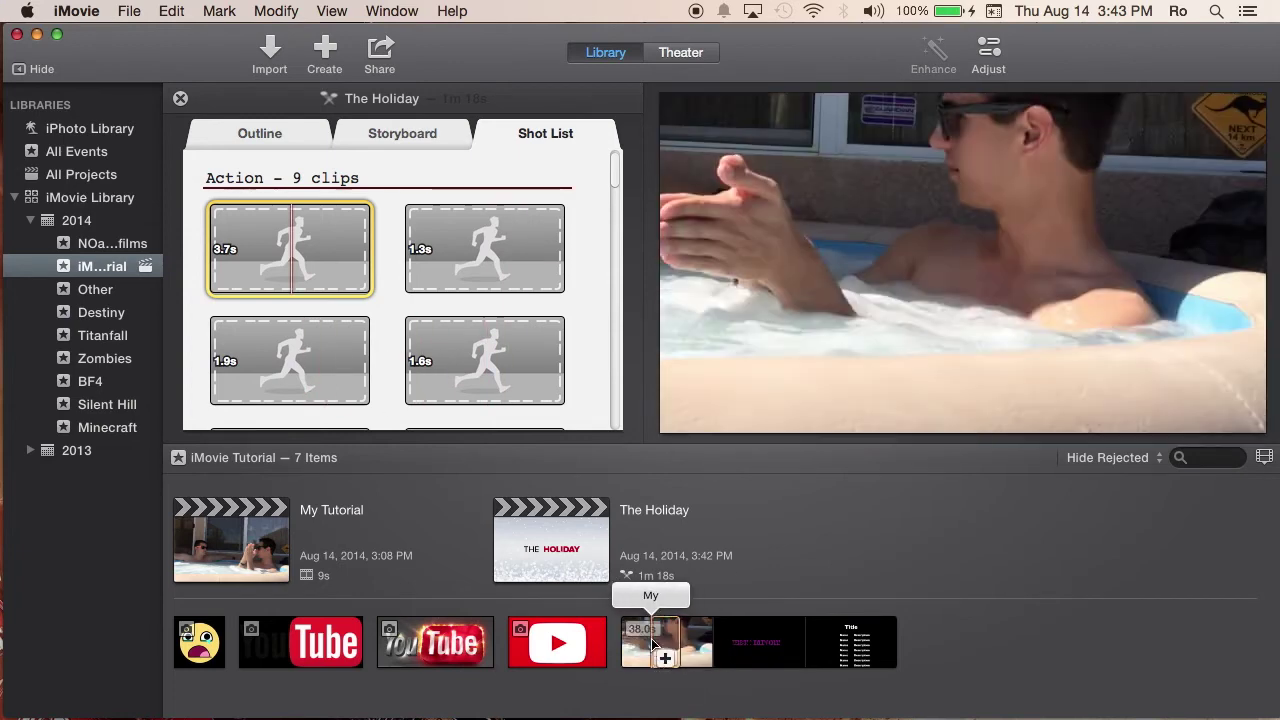
{"action": "left_click", "coordinate": [374, 140]}
{"action": "left_click", "coordinate": [346, 186]}
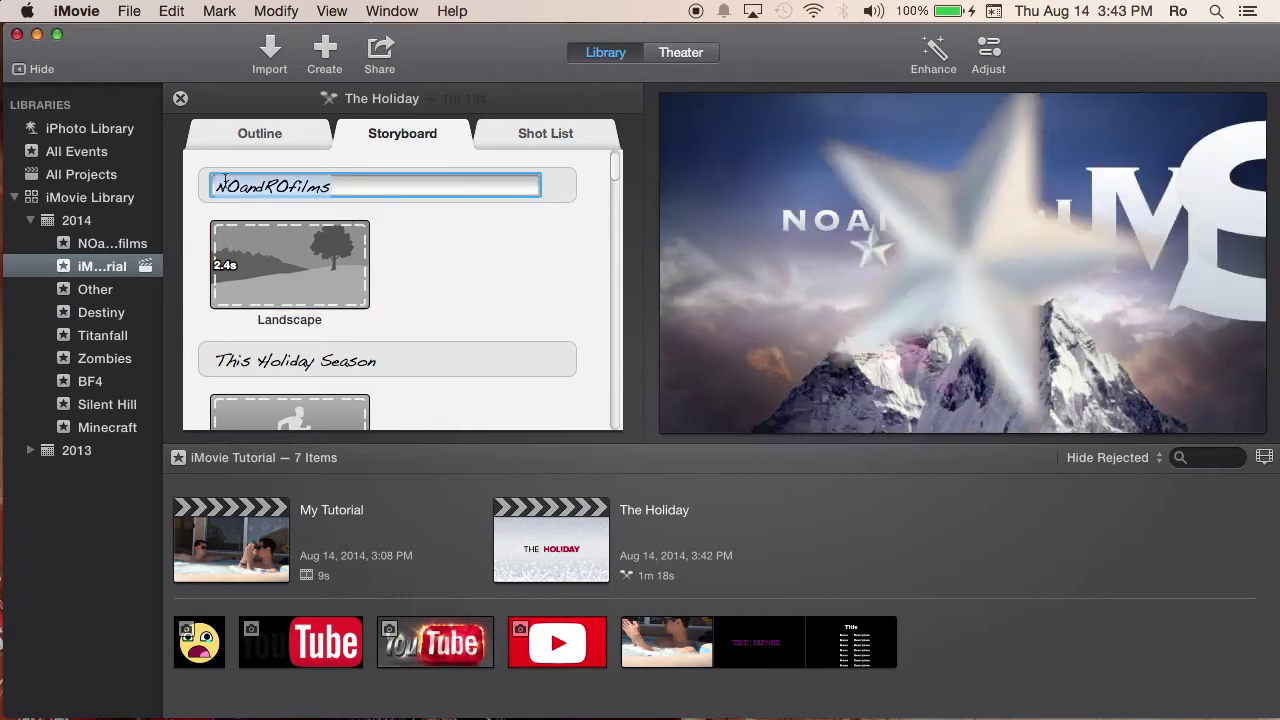
{"action": "left_click", "coordinate": [407, 360]}
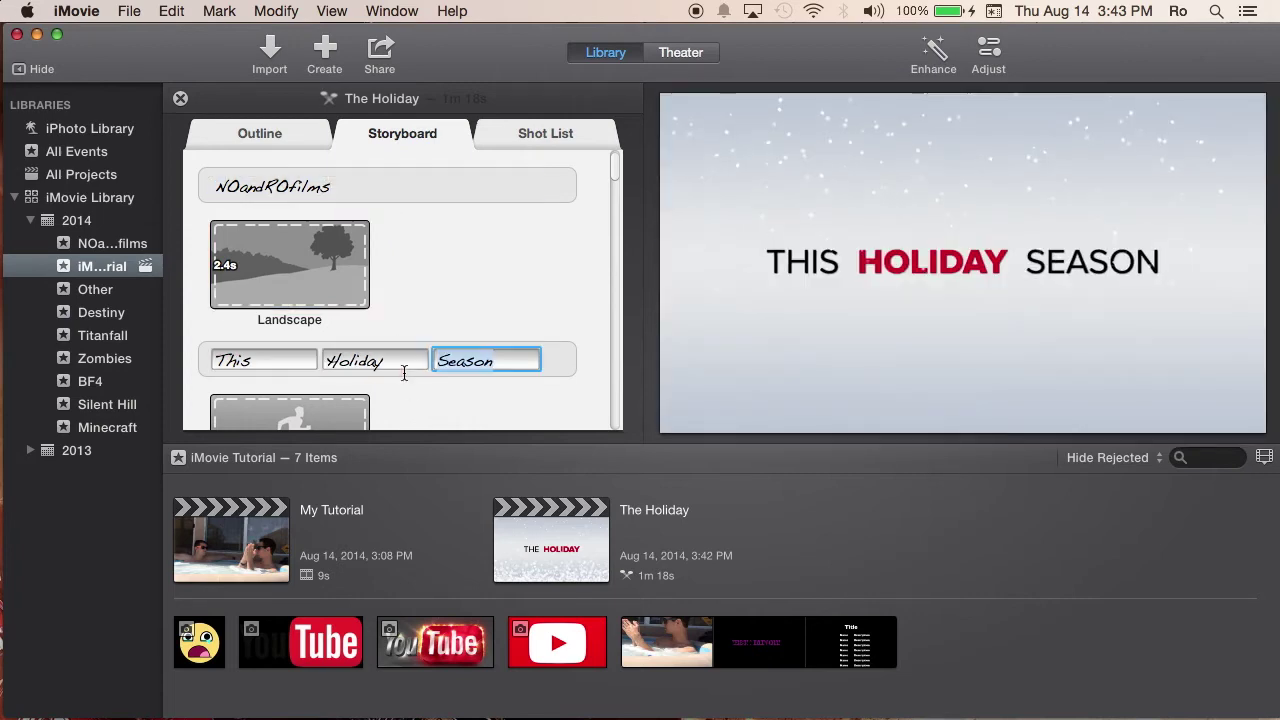
{"action": "left_click", "coordinate": [387, 186]}
{"action": "mouse_move", "coordinate": [812, 210]}
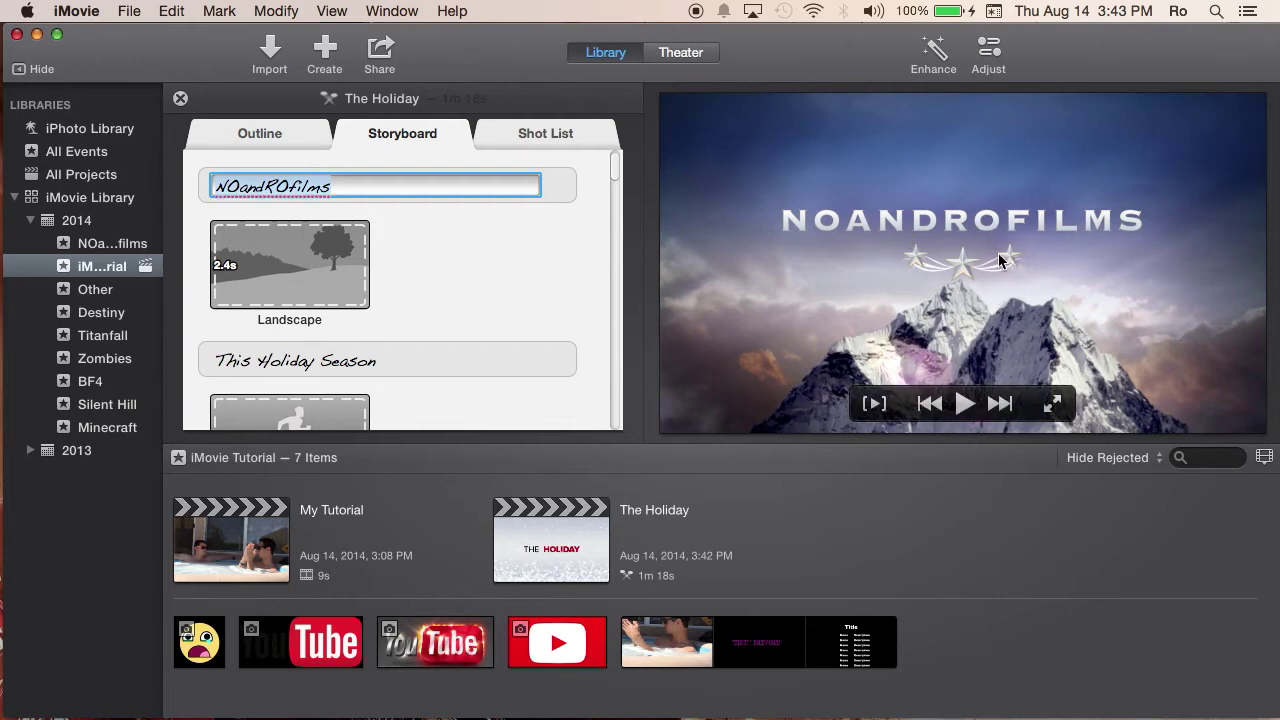
- Retype the end of the opening title so it reads NOandROfilms, and preview it
{"action": "left_click", "coordinate": [391, 184]}
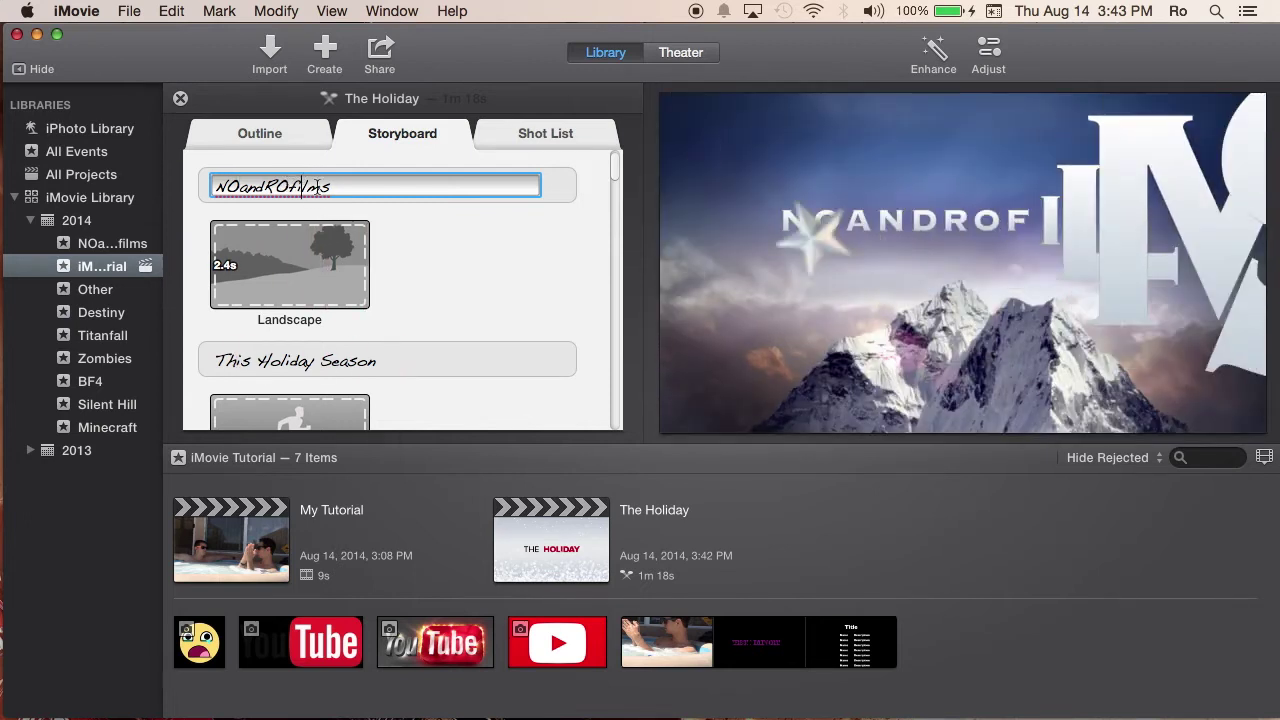
{"action": "key", "text": "BackSpace"}
{"action": "key", "text": "BackSpace"}
{"action": "key", "text": "BackSpace"}
{"action": "key", "text": "BackSpace"}
{"action": "key", "text": "BackSpace"}
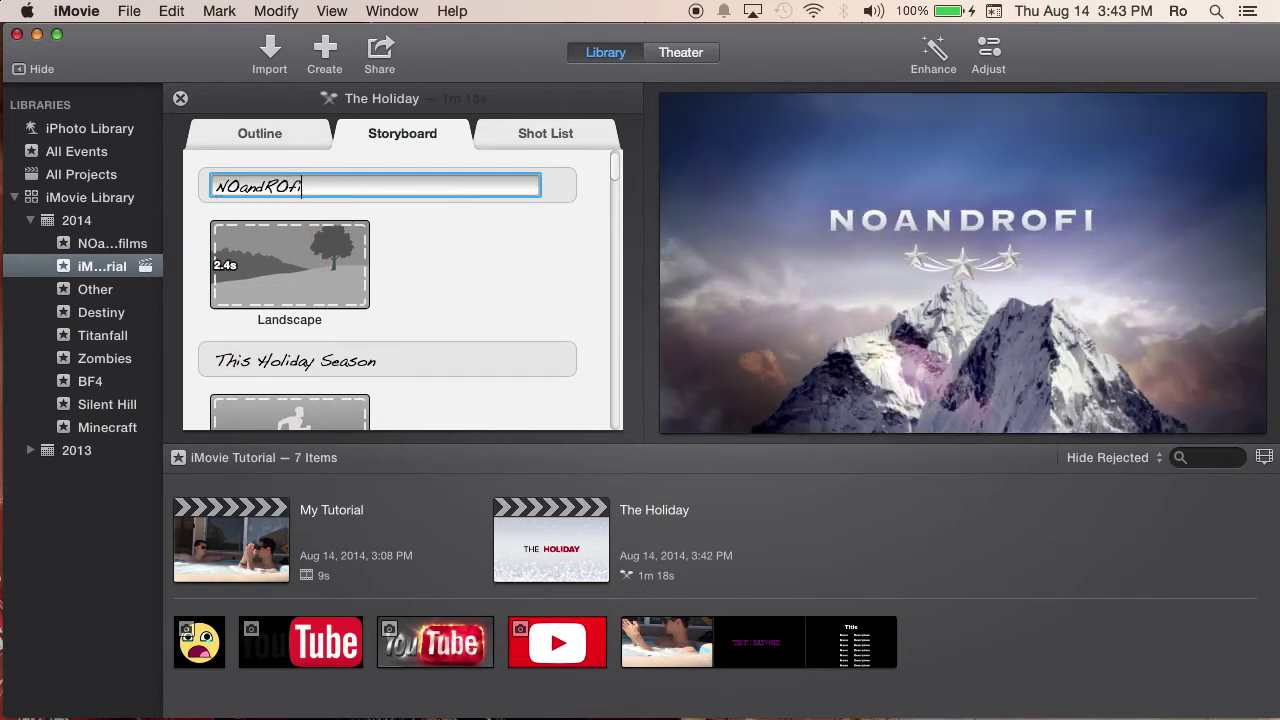
{"action": "type", "text": "films"}
{"action": "left_click", "coordinate": [469, 246]}
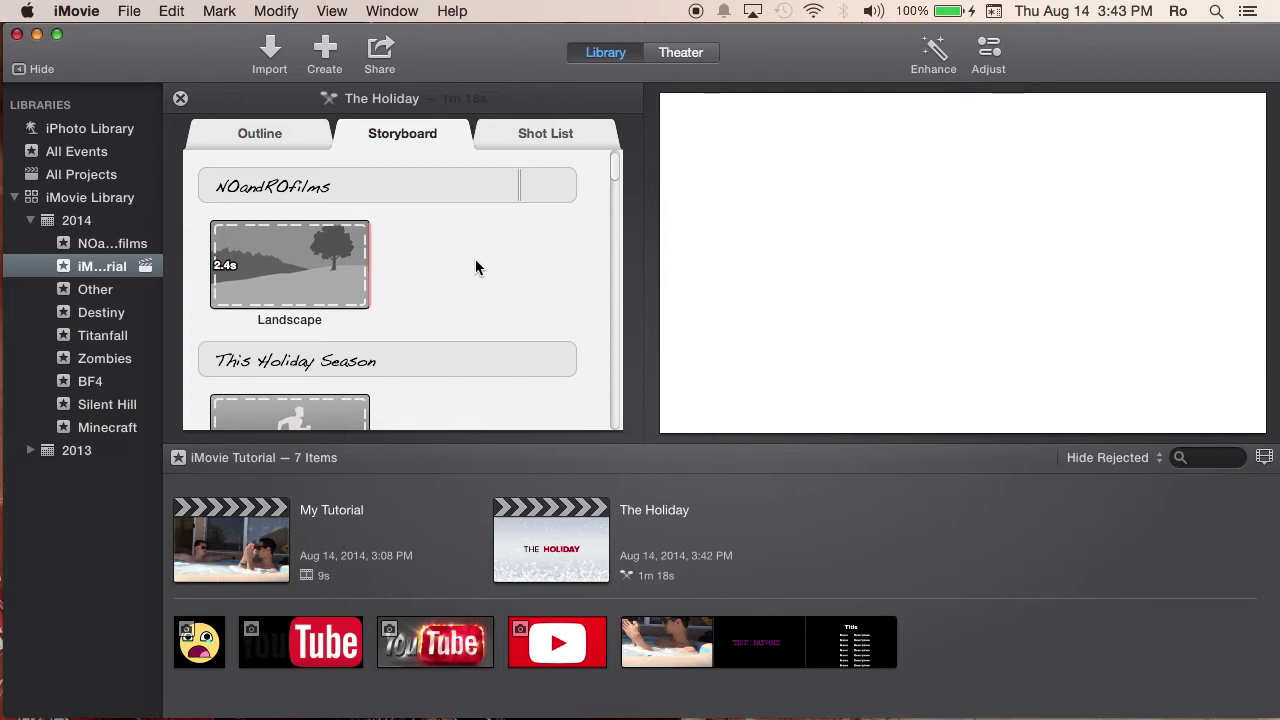
{"action": "scroll", "coordinate": [488, 246], "scroll_direction": "down", "scroll_amount": 2}
{"action": "scroll", "coordinate": [488, 246], "scroll_direction": "up", "scroll_amount": 2}
{"action": "left_click", "coordinate": [432, 190]}
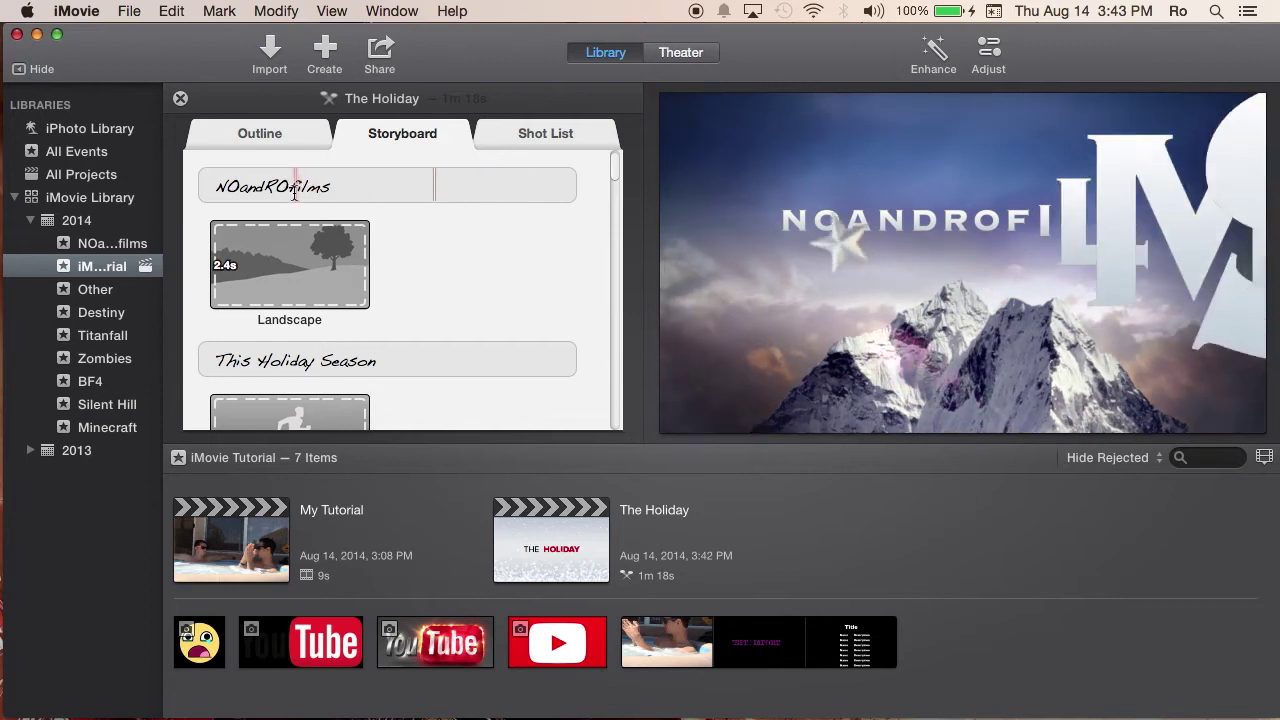
{"action": "left_click", "coordinate": [336, 189]}
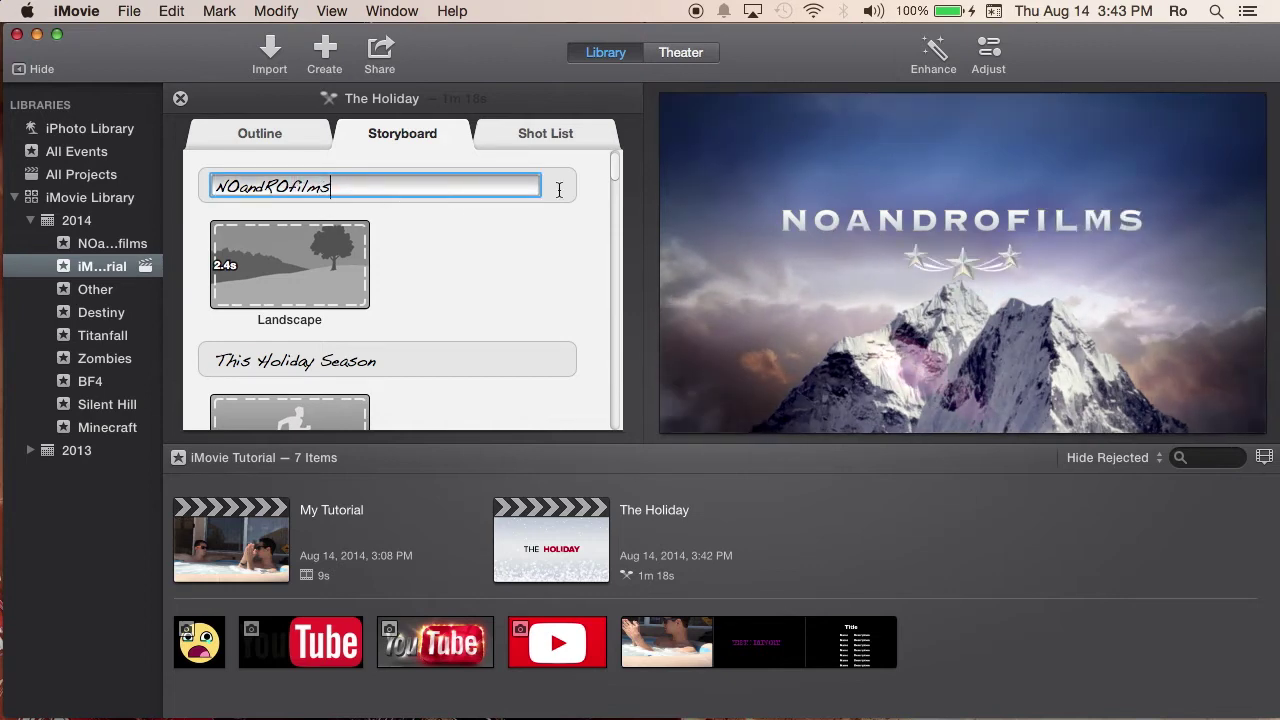
{"action": "left_click", "coordinate": [391, 290]}
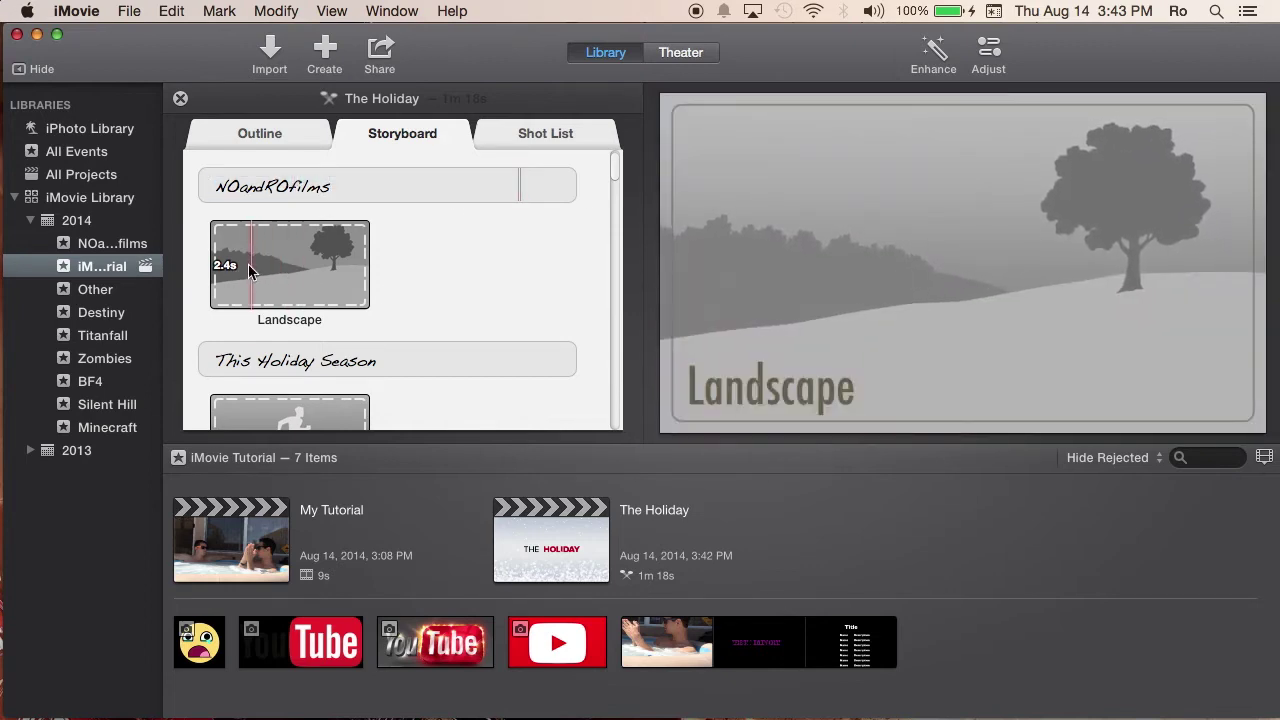
- Select the Landscape placeholder and review the titles down to When they got Snowed In
{"action": "left_click", "coordinate": [250, 267]}
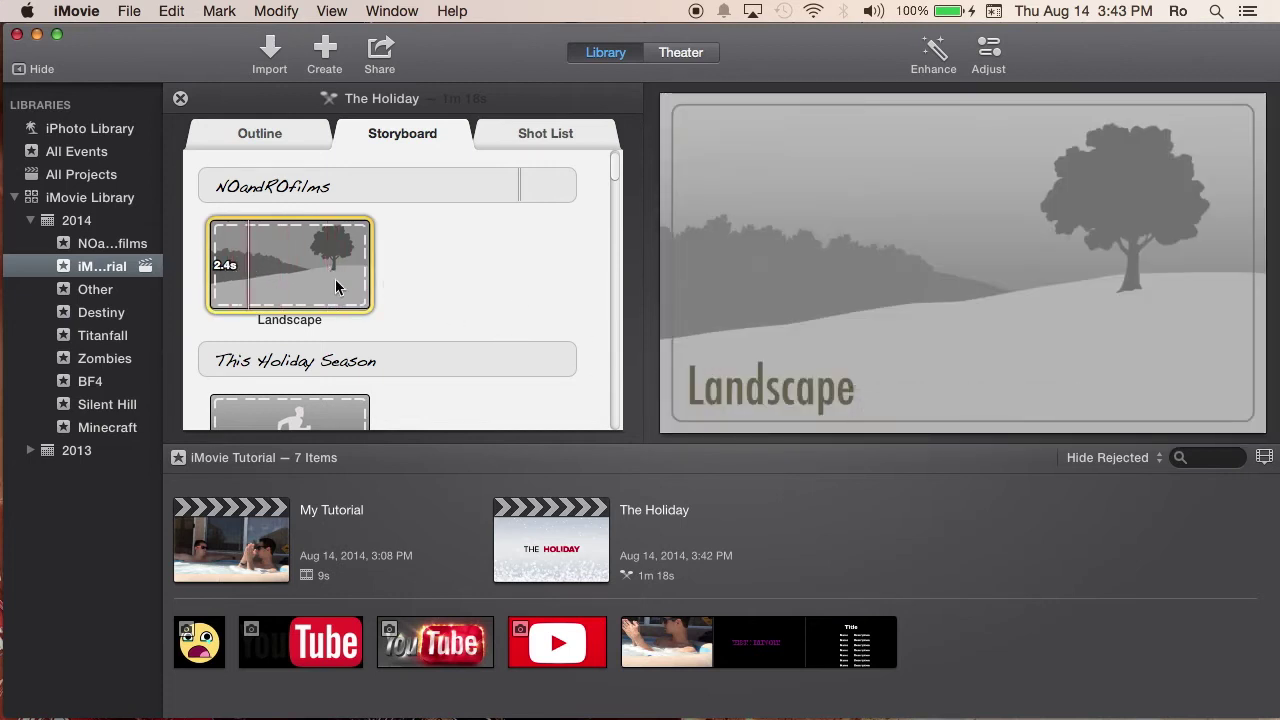
{"action": "scroll", "coordinate": [340, 240], "scroll_direction": "down", "scroll_amount": 3}
{"action": "scroll", "coordinate": [340, 200], "scroll_direction": "up", "scroll_amount": 2}
{"action": "scroll", "coordinate": [300, 260], "scroll_direction": "down", "scroll_amount": 2}
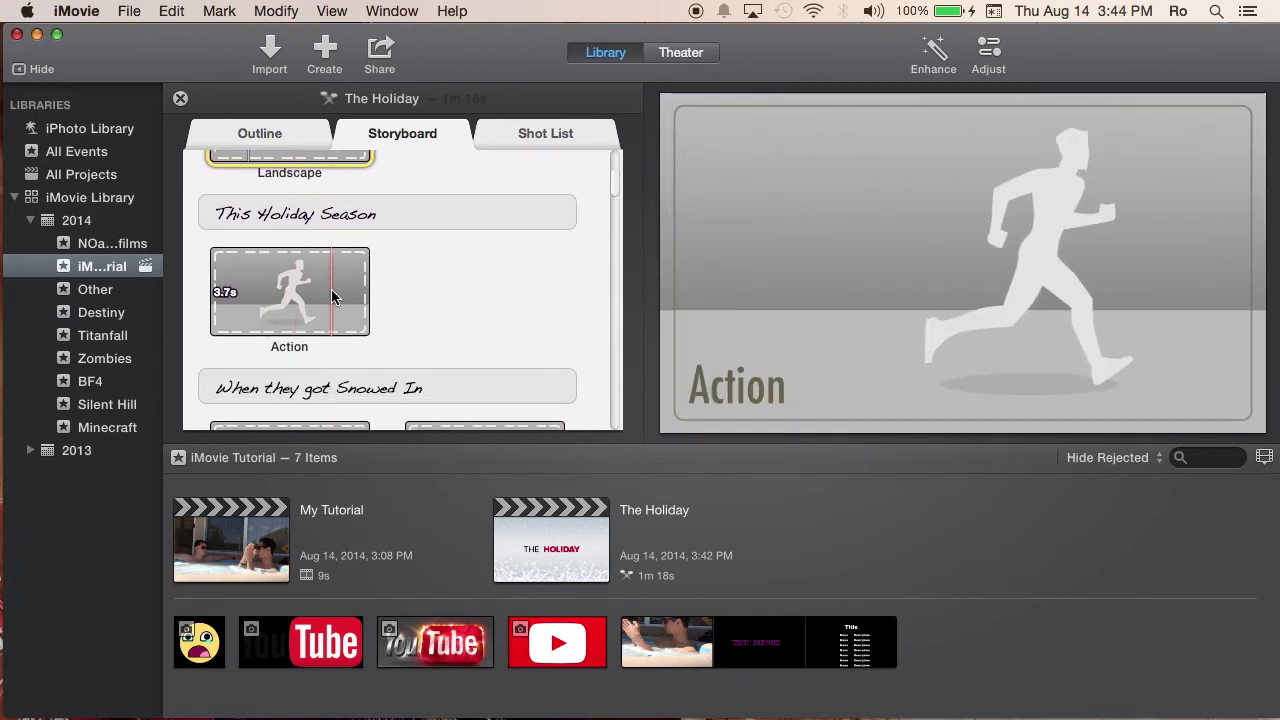
{"action": "scroll", "coordinate": [310, 300], "scroll_direction": "down", "scroll_amount": 4}
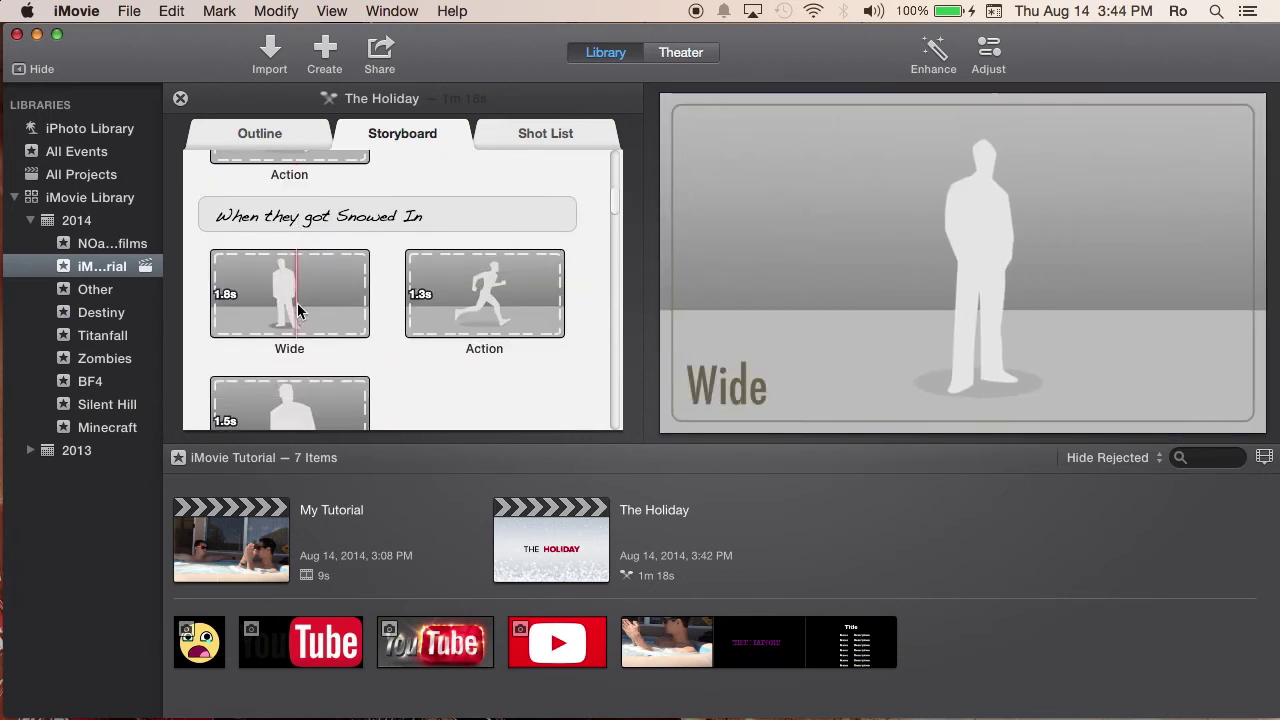
{"action": "scroll", "coordinate": [450, 305], "scroll_direction": "down", "scroll_amount": 3}
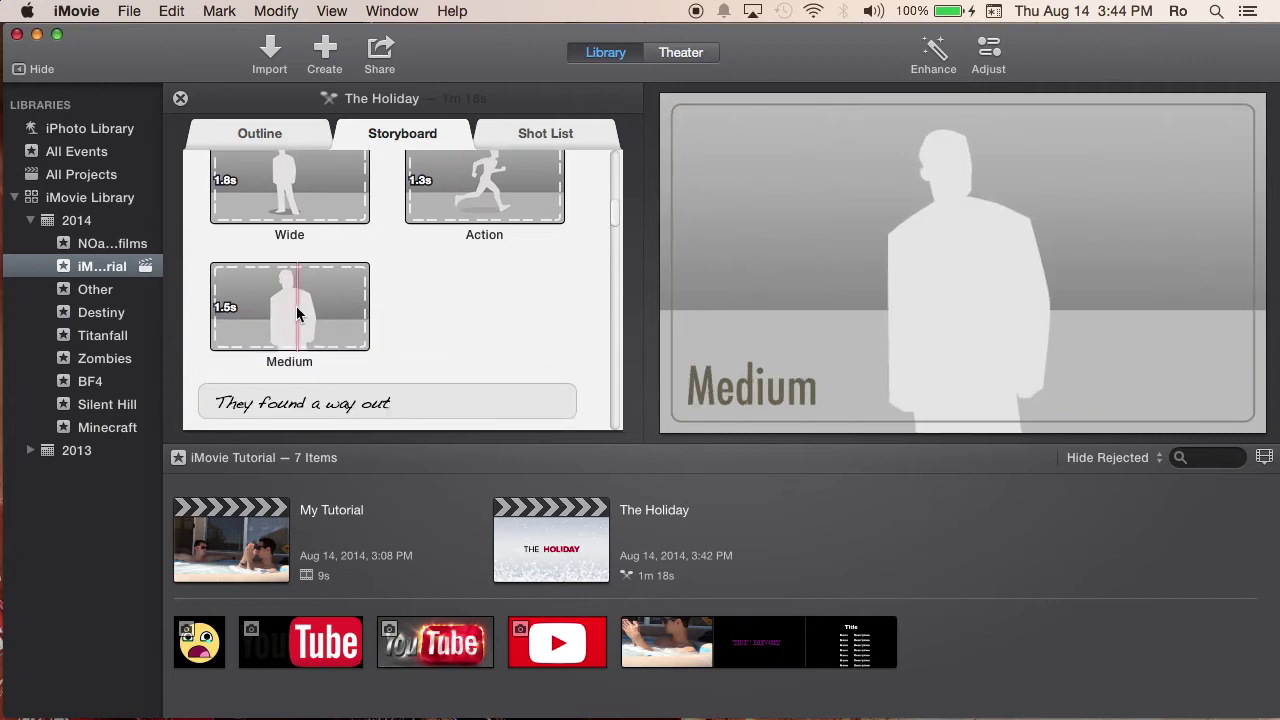
{"action": "scroll", "coordinate": [297, 314], "scroll_direction": "up", "scroll_amount": 4}
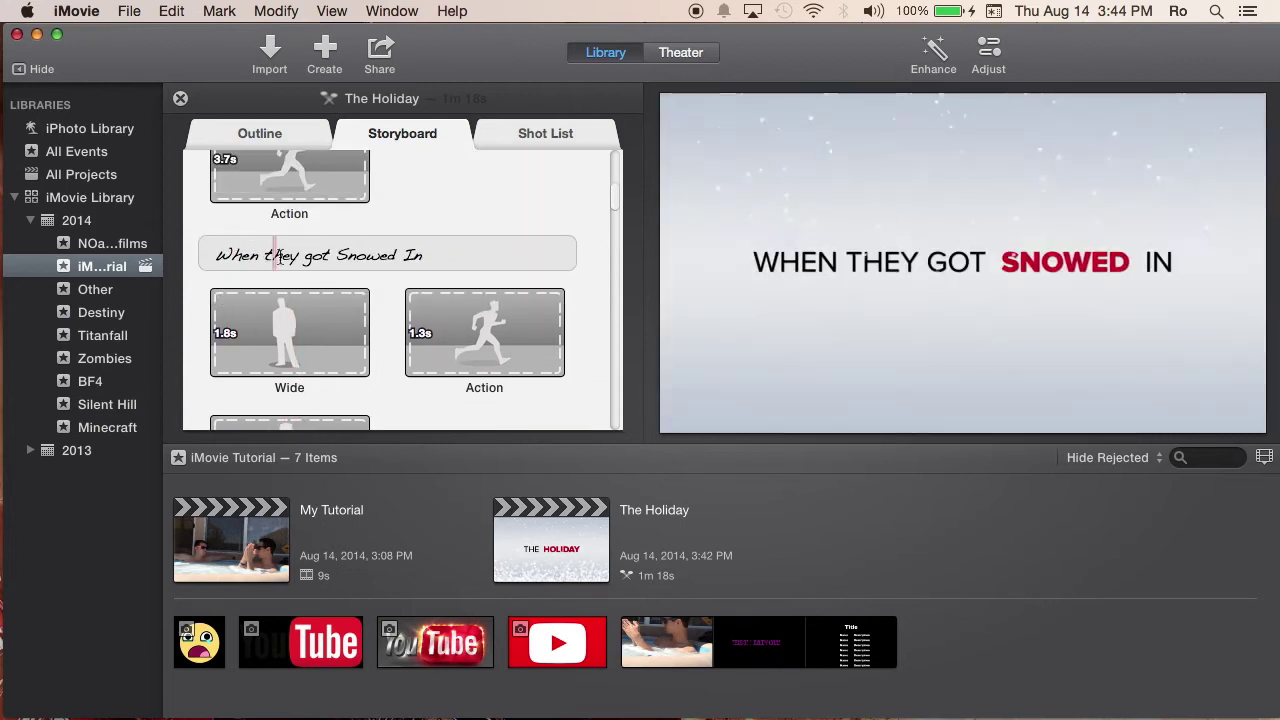
{"action": "left_click", "coordinate": [467, 257]}
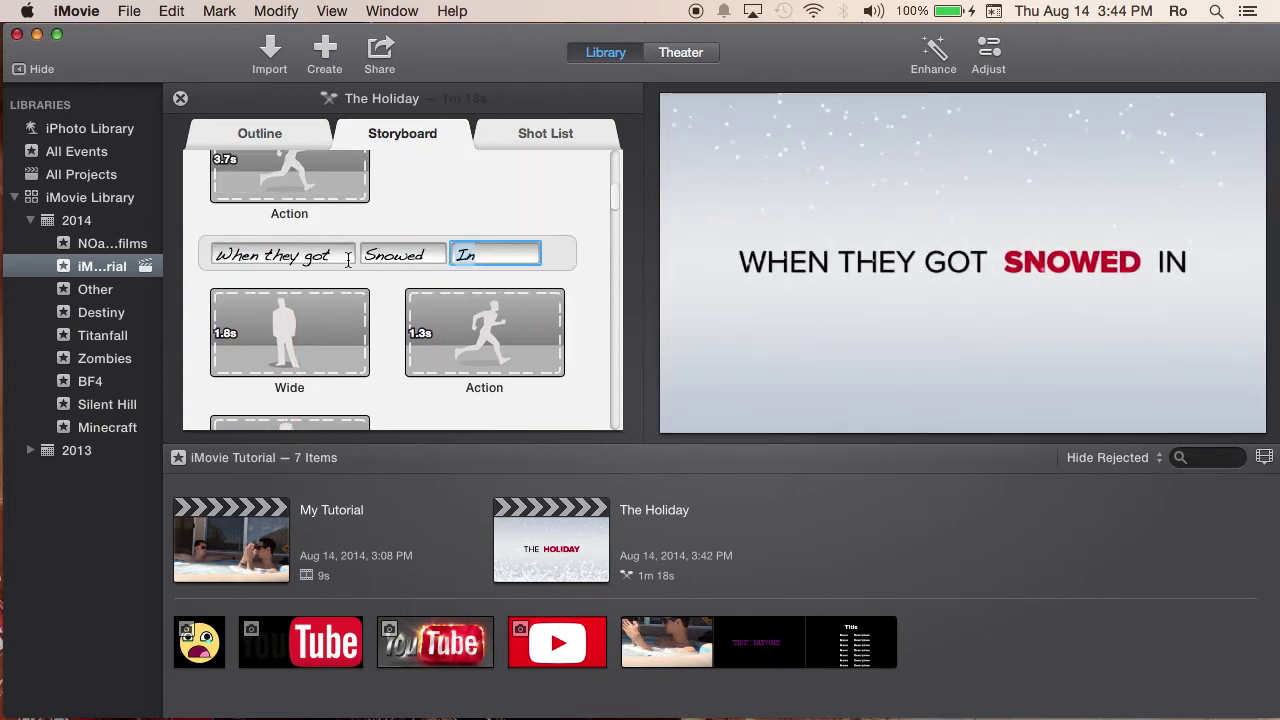
{"action": "scroll", "coordinate": [390, 228], "scroll_direction": "up", "scroll_amount": 8}
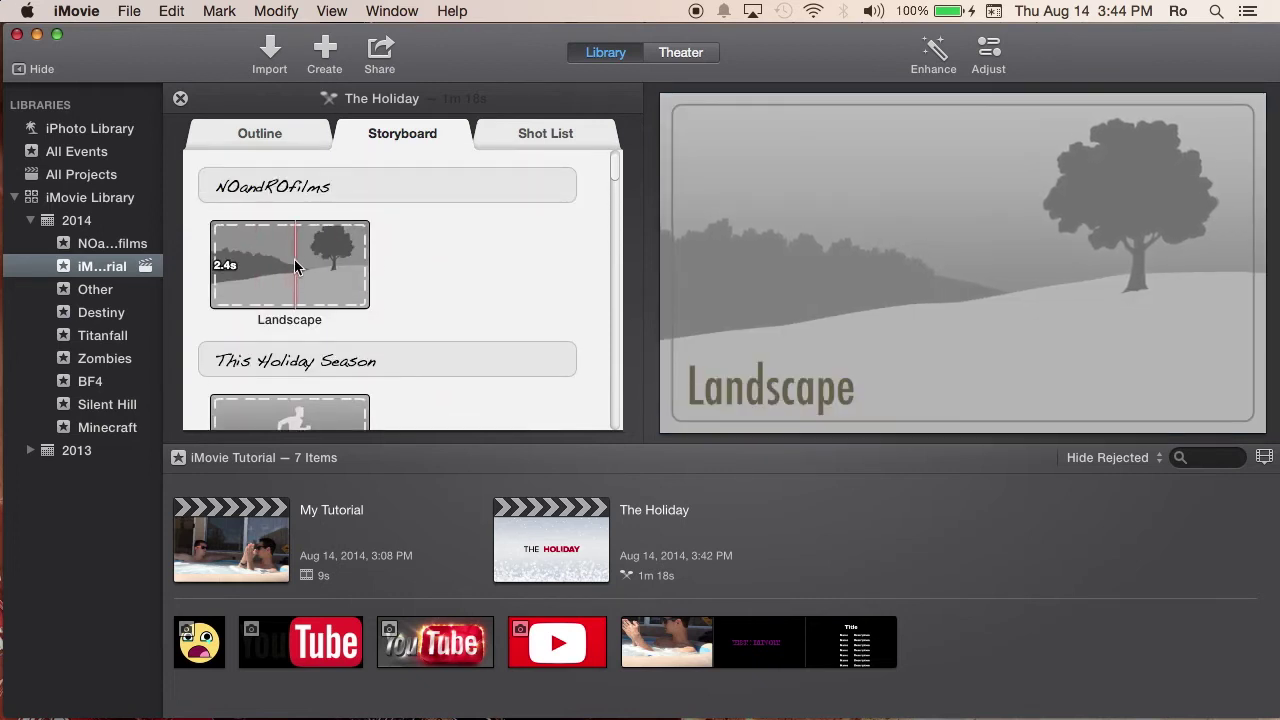
- Fill the Landscape and Action placeholders with ranges from the hot-tub event clip
{"action": "left_click", "coordinate": [301, 262]}
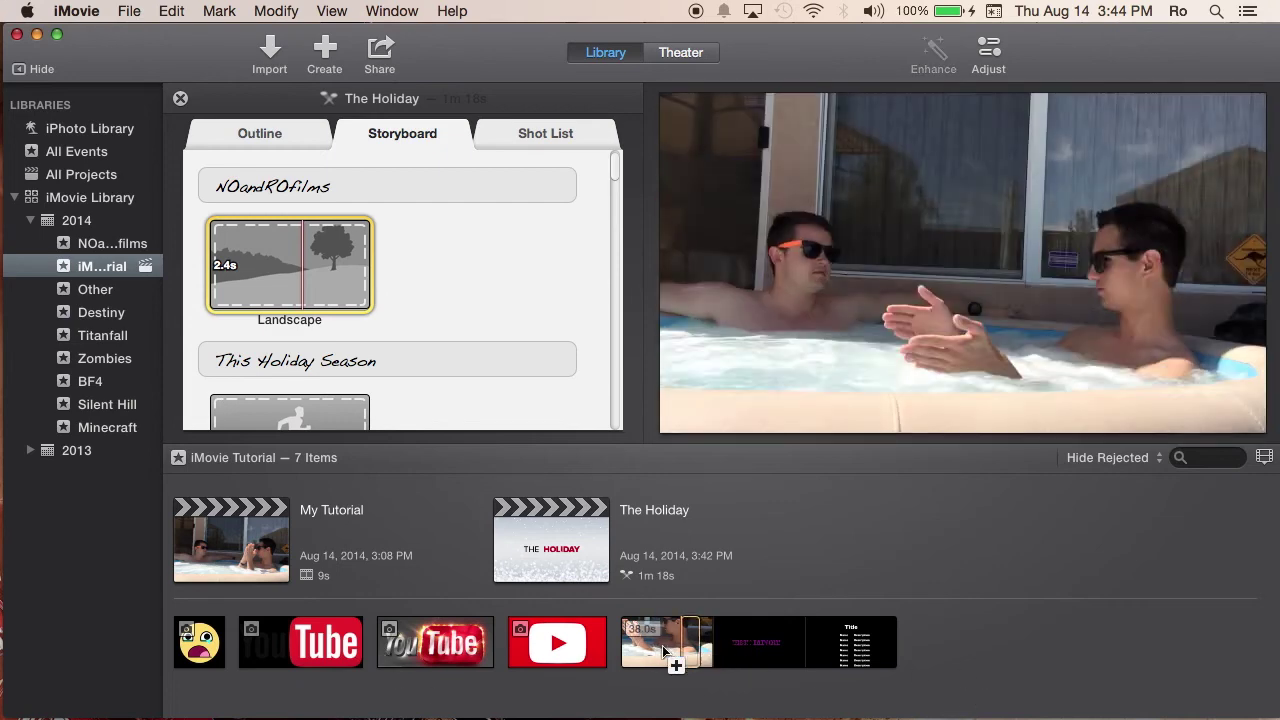
{"action": "left_click", "coordinate": [729, 650]}
{"action": "left_click_drag", "start_coordinate": [731, 650], "coordinate": [692, 643]}
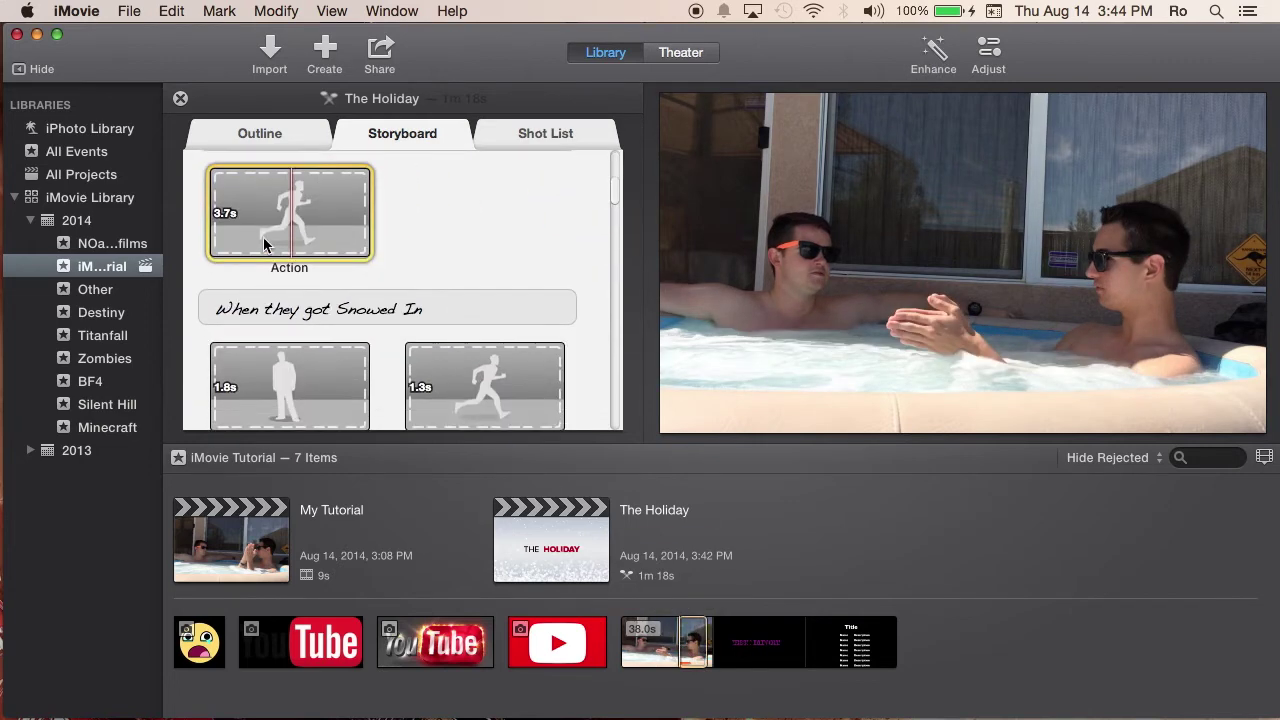
{"action": "scroll", "coordinate": [278, 260], "scroll_direction": "up", "scroll_amount": 5}
{"action": "scroll", "coordinate": [290, 314], "scroll_direction": "down", "scroll_amount": 4}
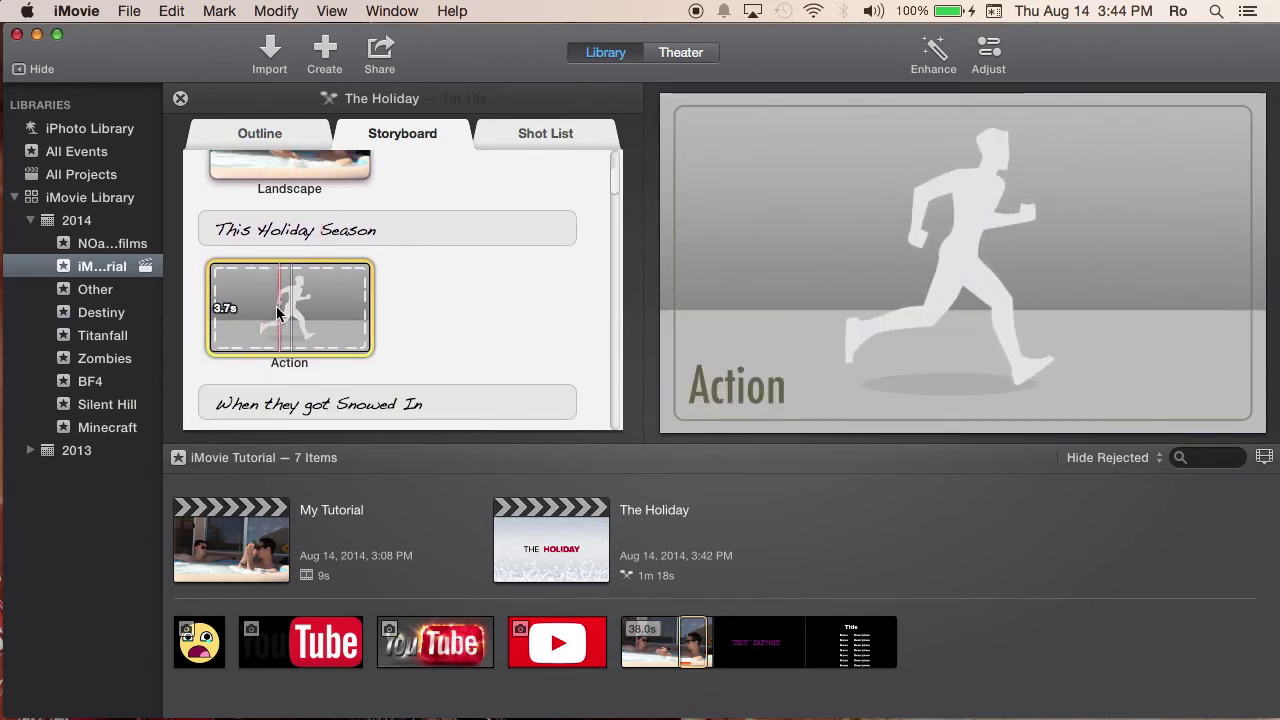
{"action": "left_click", "coordinate": [695, 648]}
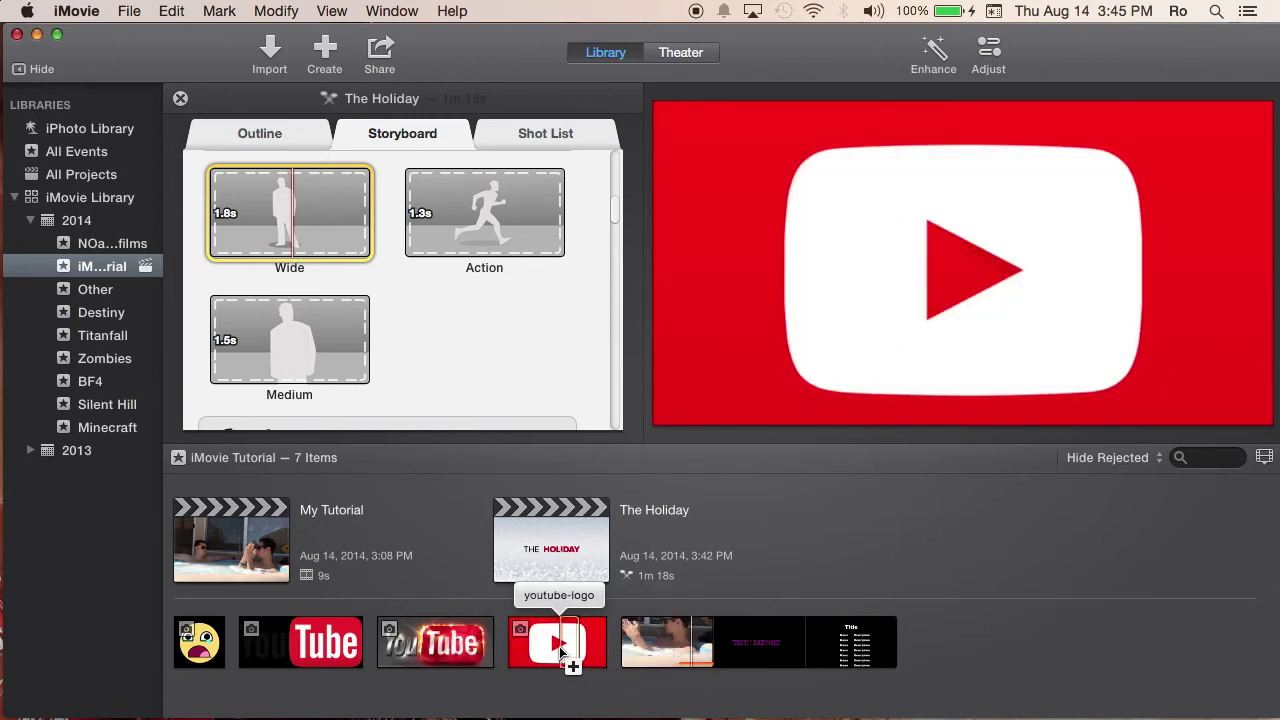
- Fill the Wide, Action, Medium, Medium, Action slots with youtube-logo, hot-tub, YouTube, TEST IMPORT, hot-tub clips
{"action": "left_click", "coordinate": [545, 652]}
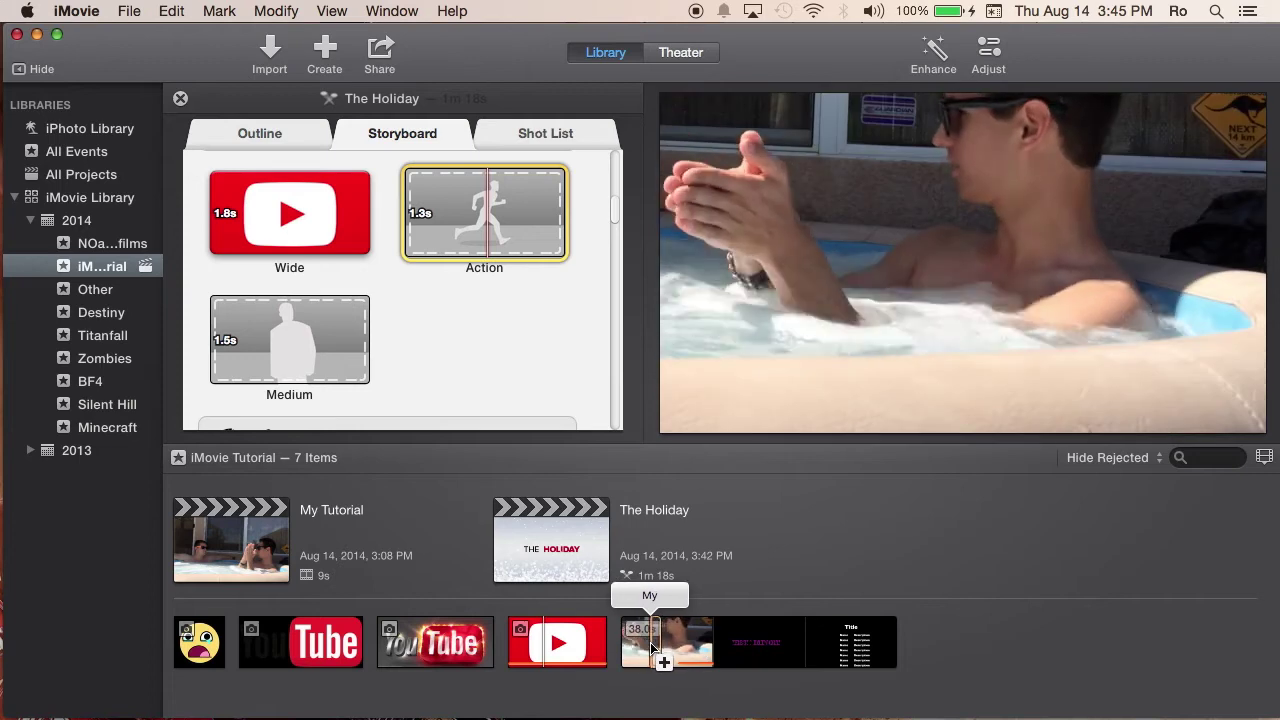
{"action": "left_click", "coordinate": [646, 640]}
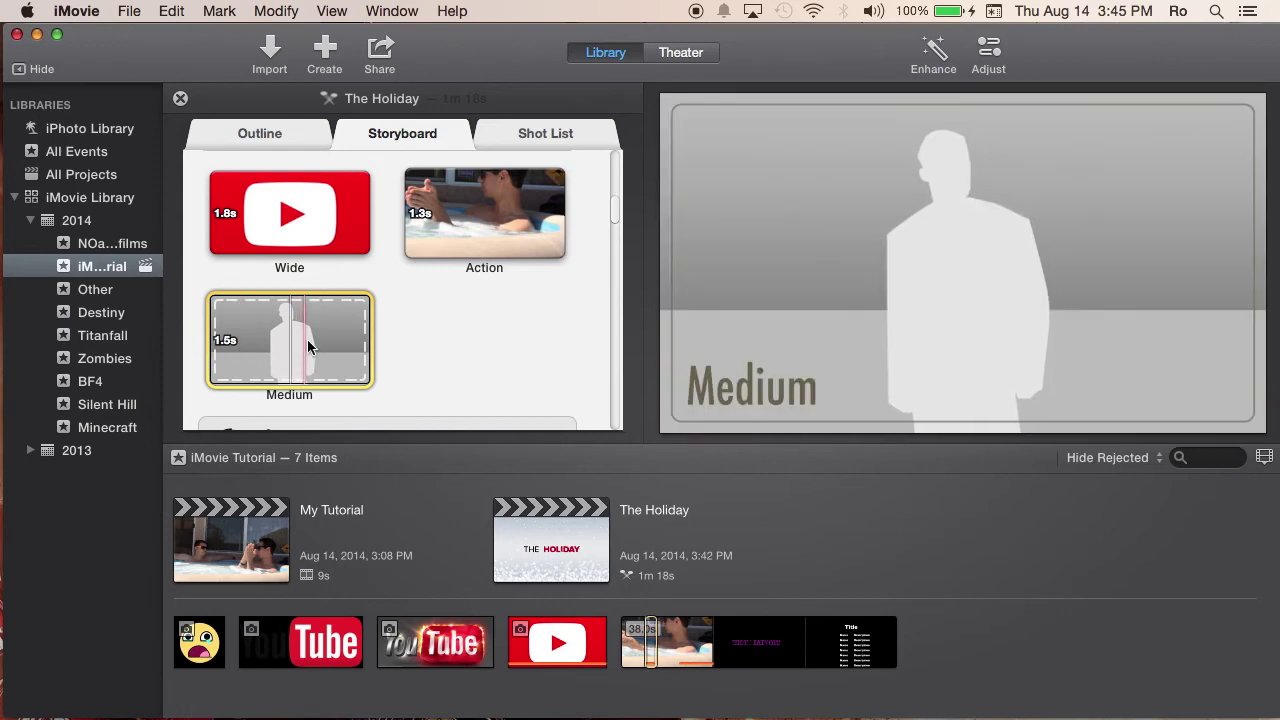
{"action": "left_click", "coordinate": [421, 640]}
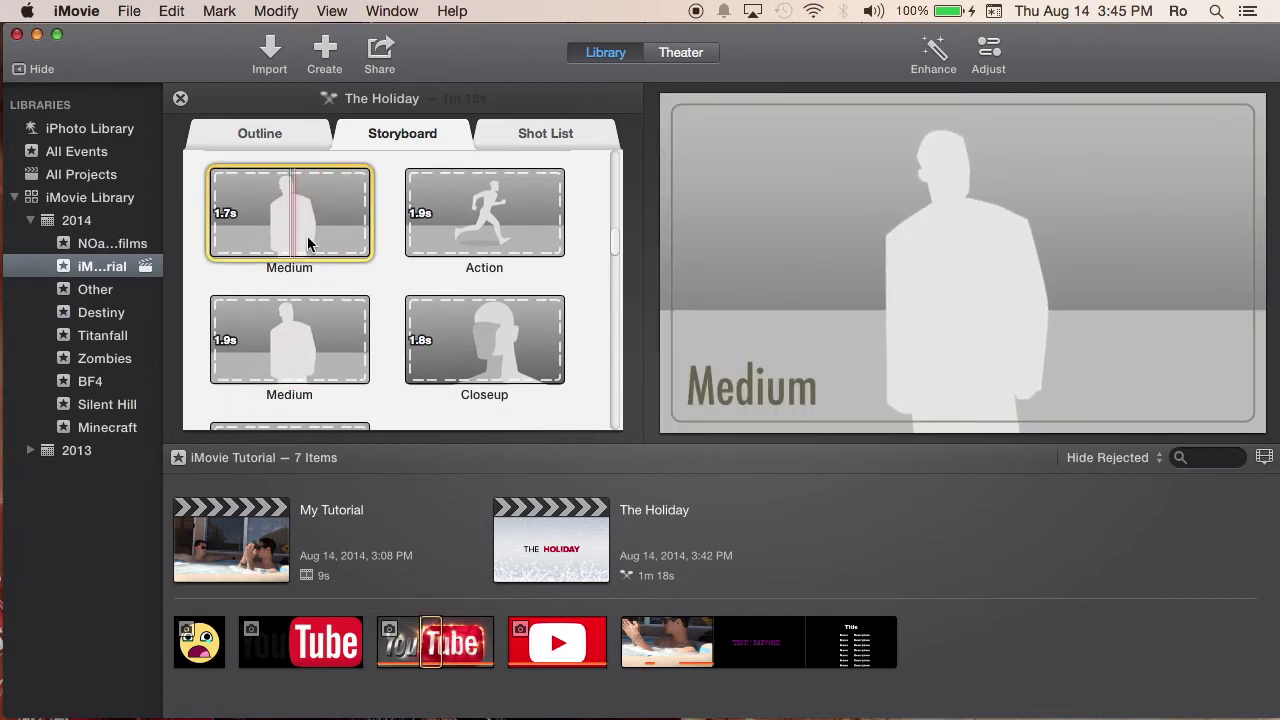
{"action": "left_click", "coordinate": [755, 646]}
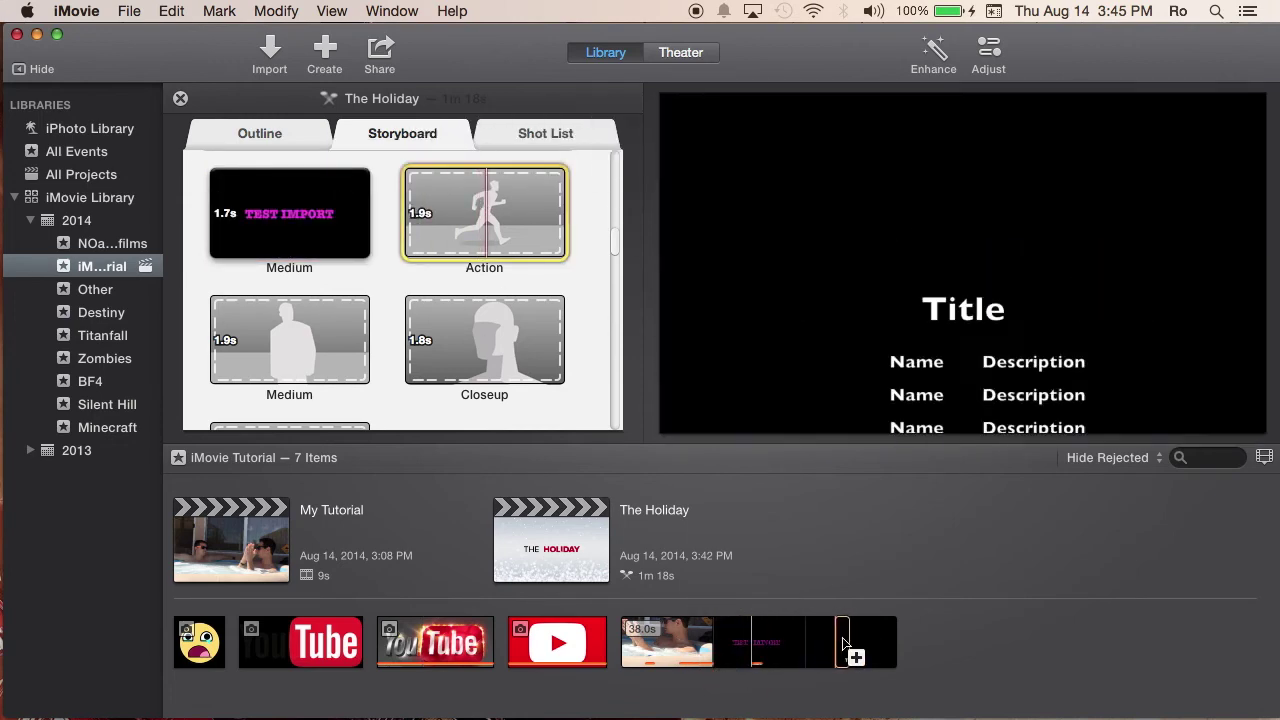
{"action": "left_click", "coordinate": [627, 648]}
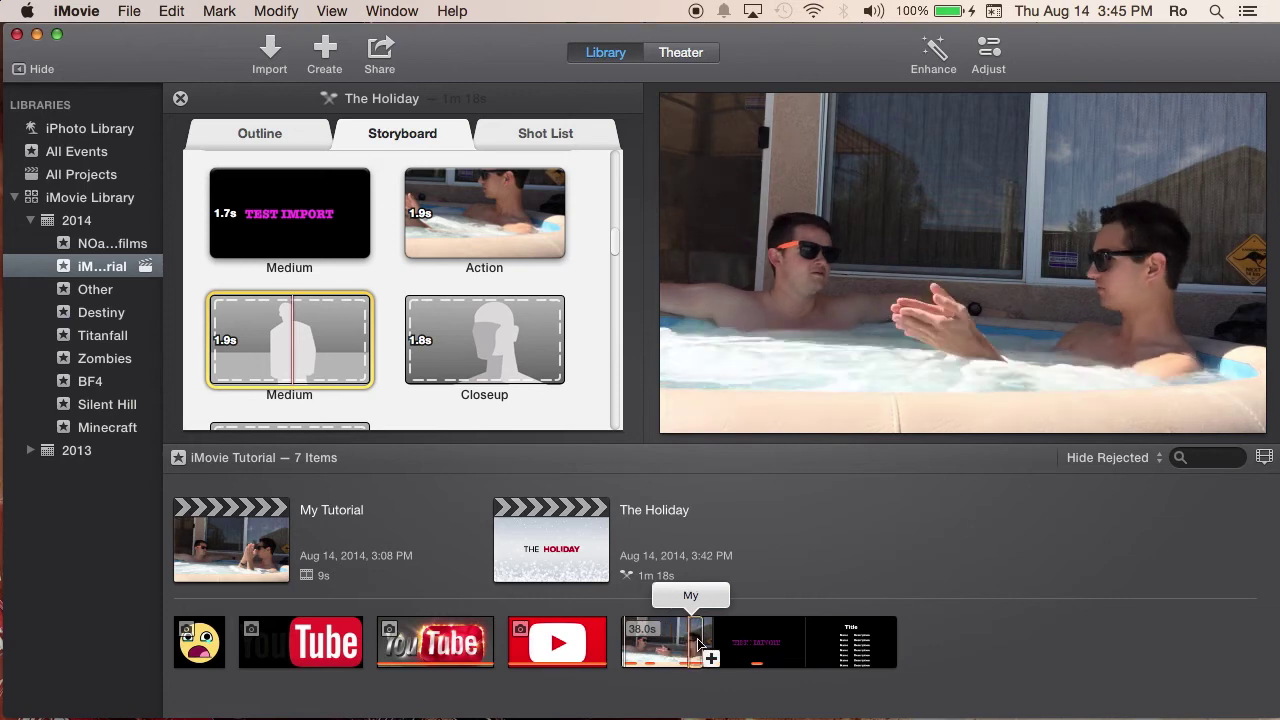
{"action": "scroll", "coordinate": [505, 238], "scroll_direction": "up", "scroll_amount": 8}
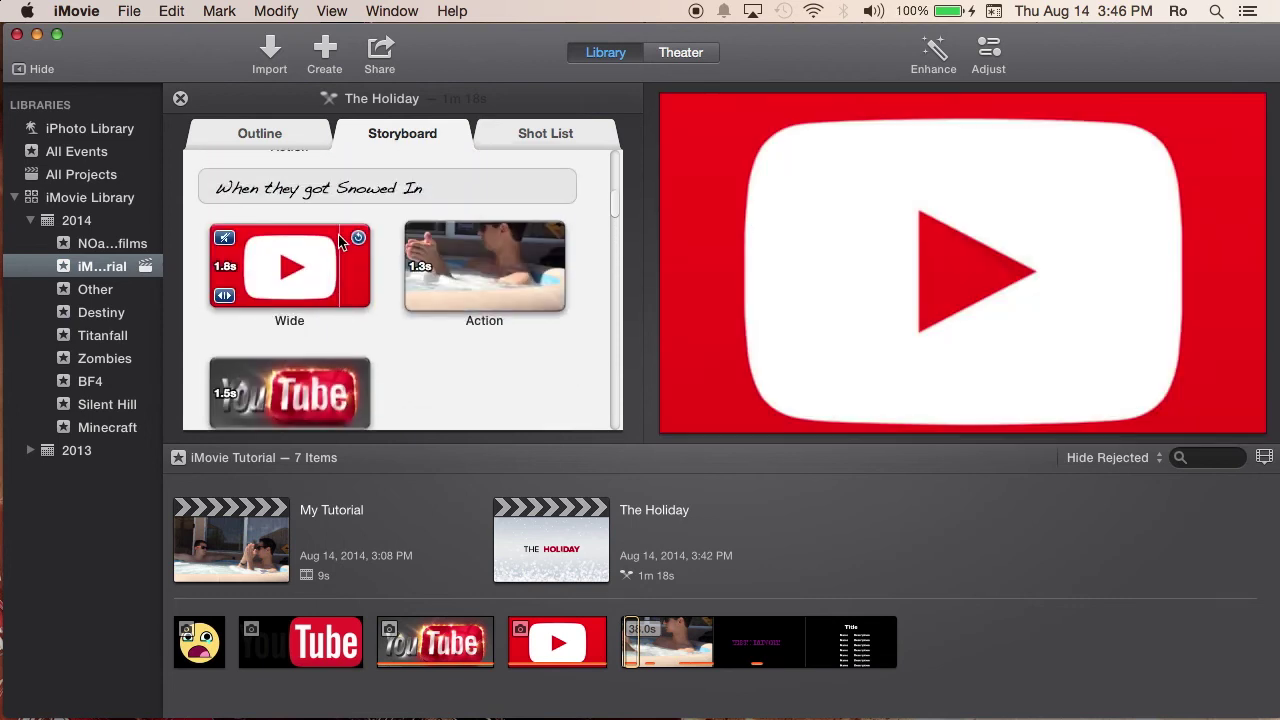
{"action": "scroll", "coordinate": [338, 240], "scroll_direction": "up", "scroll_amount": 5}
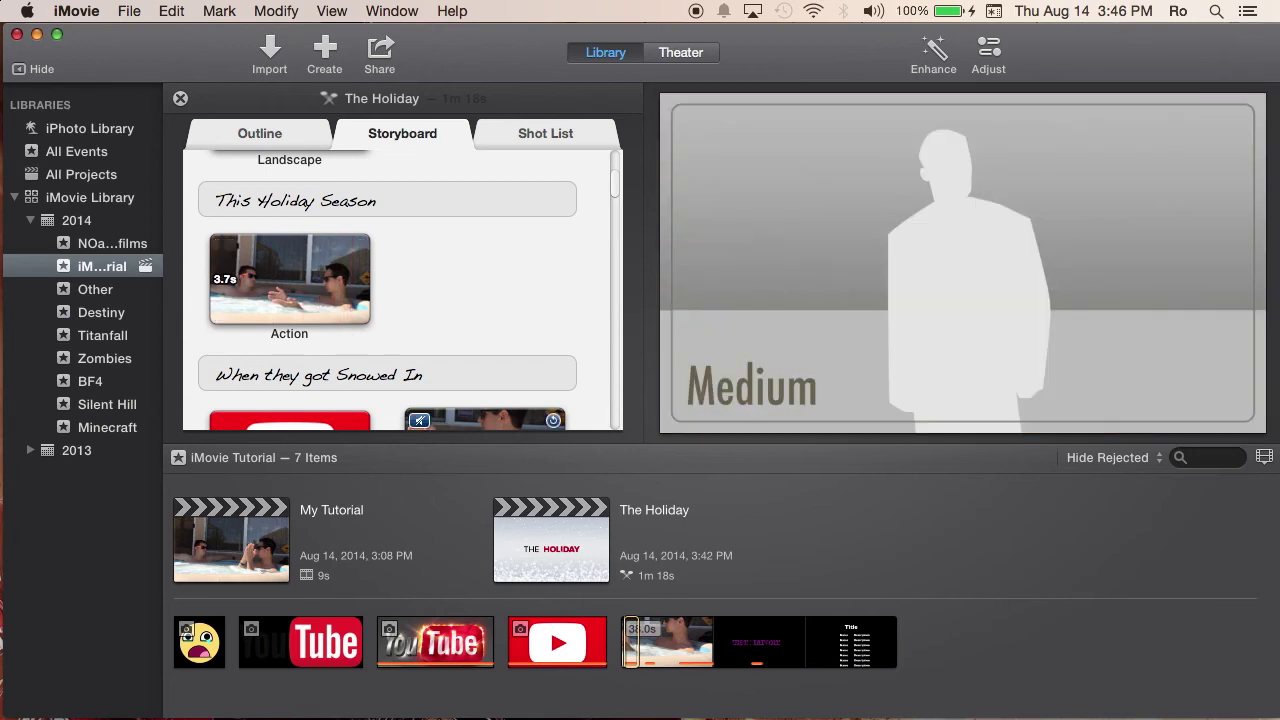
{"action": "scroll", "coordinate": [375, 225], "scroll_direction": "up", "scroll_amount": 5}
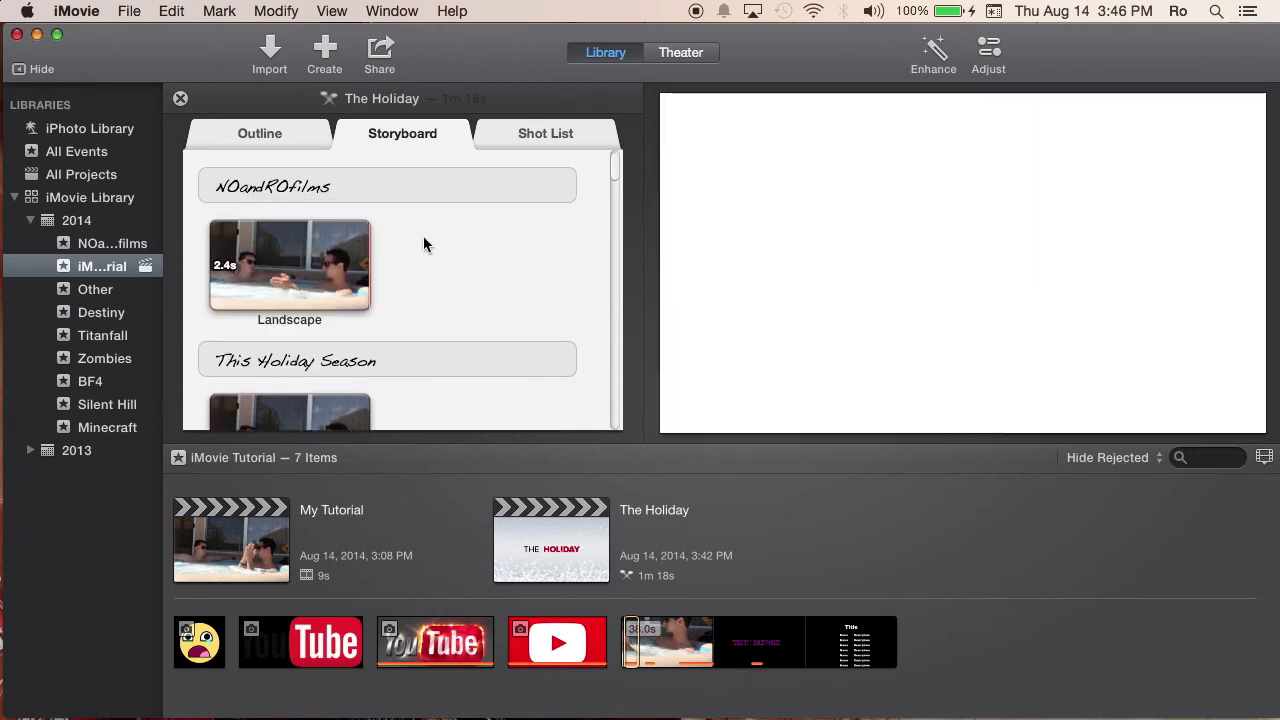
{"action": "scroll", "coordinate": [440, 245], "scroll_direction": "down", "scroll_amount": 5}
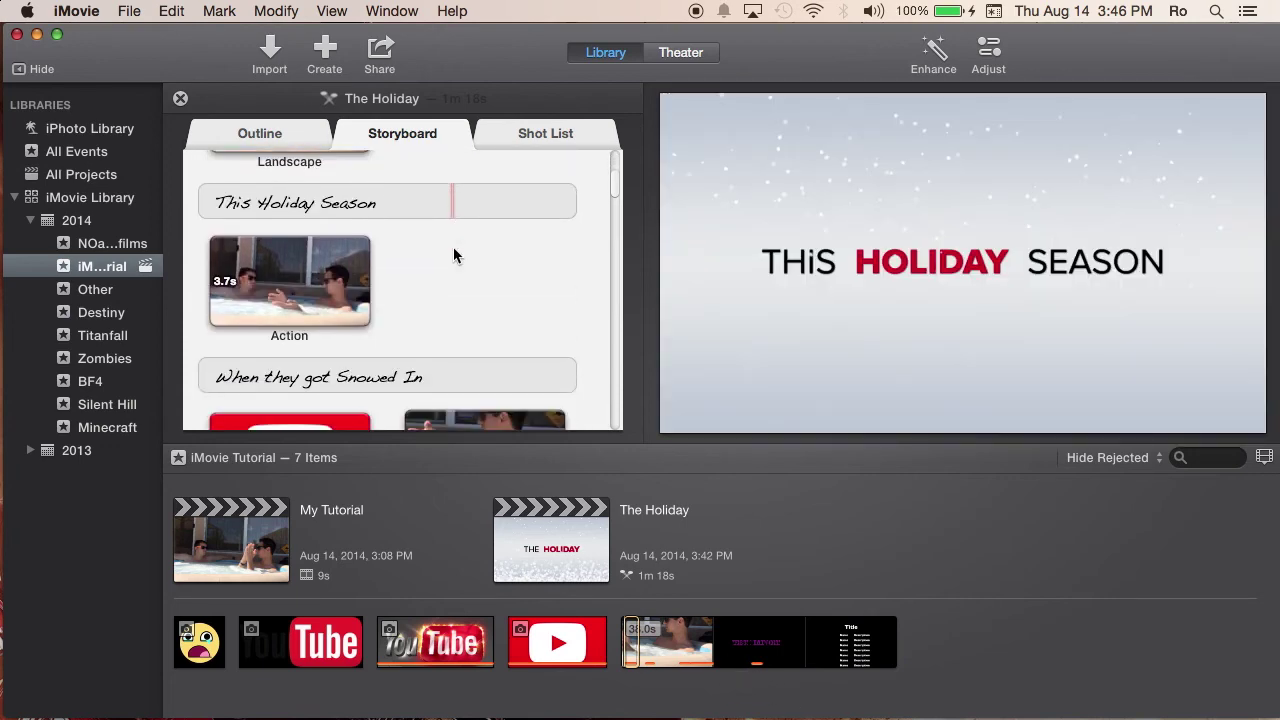
{"action": "scroll", "coordinate": [454, 248], "scroll_direction": "down", "scroll_amount": 8}
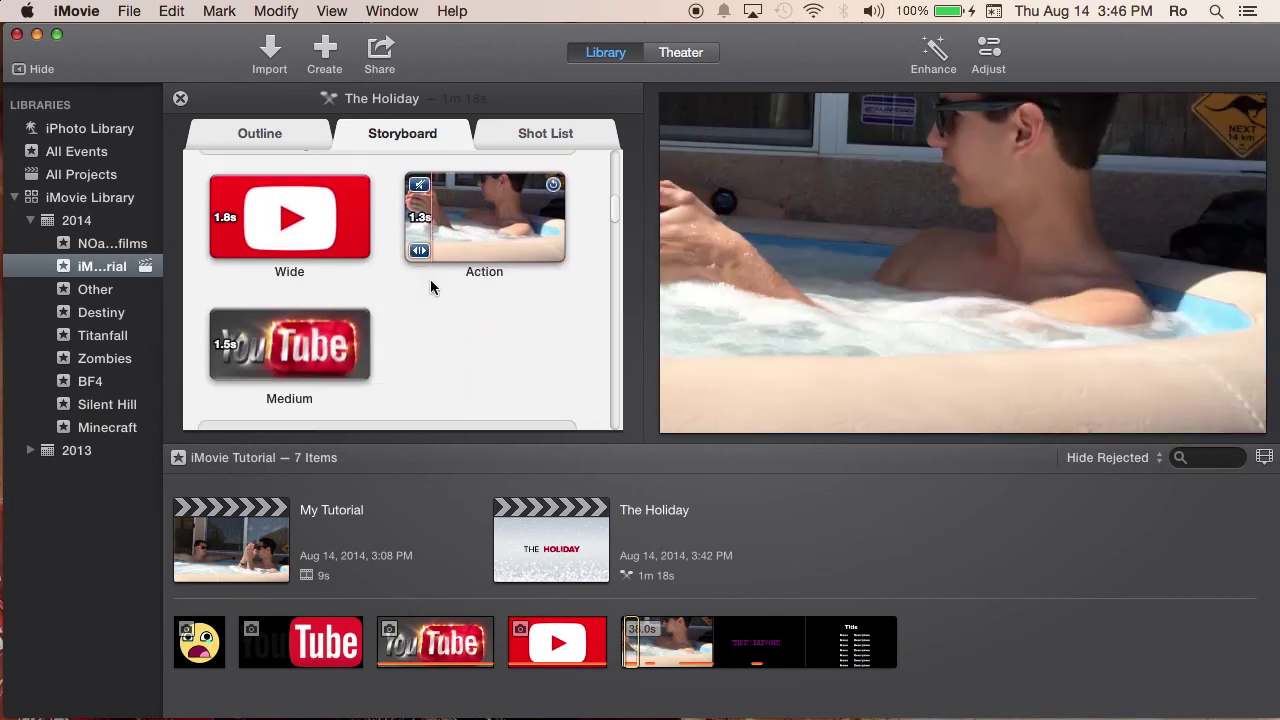
{"action": "scroll", "coordinate": [428, 278], "scroll_direction": "down", "scroll_amount": 5}
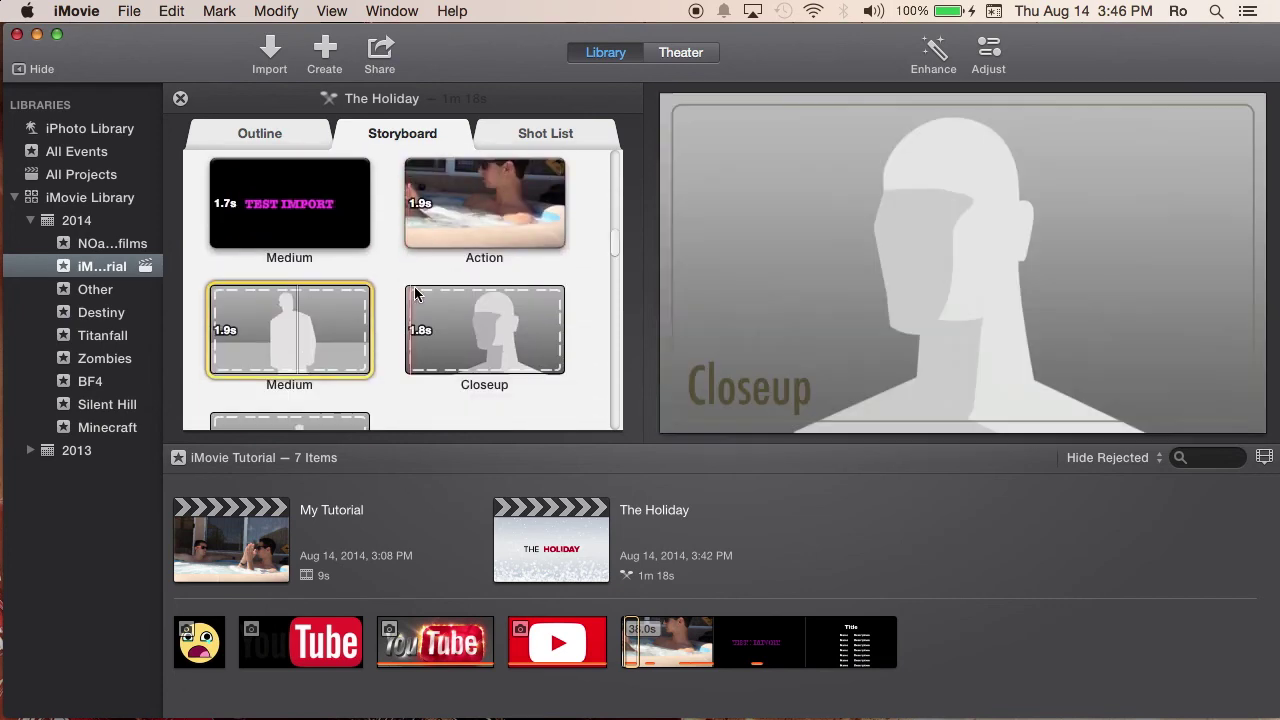
{"action": "left_click", "coordinate": [463, 303]}
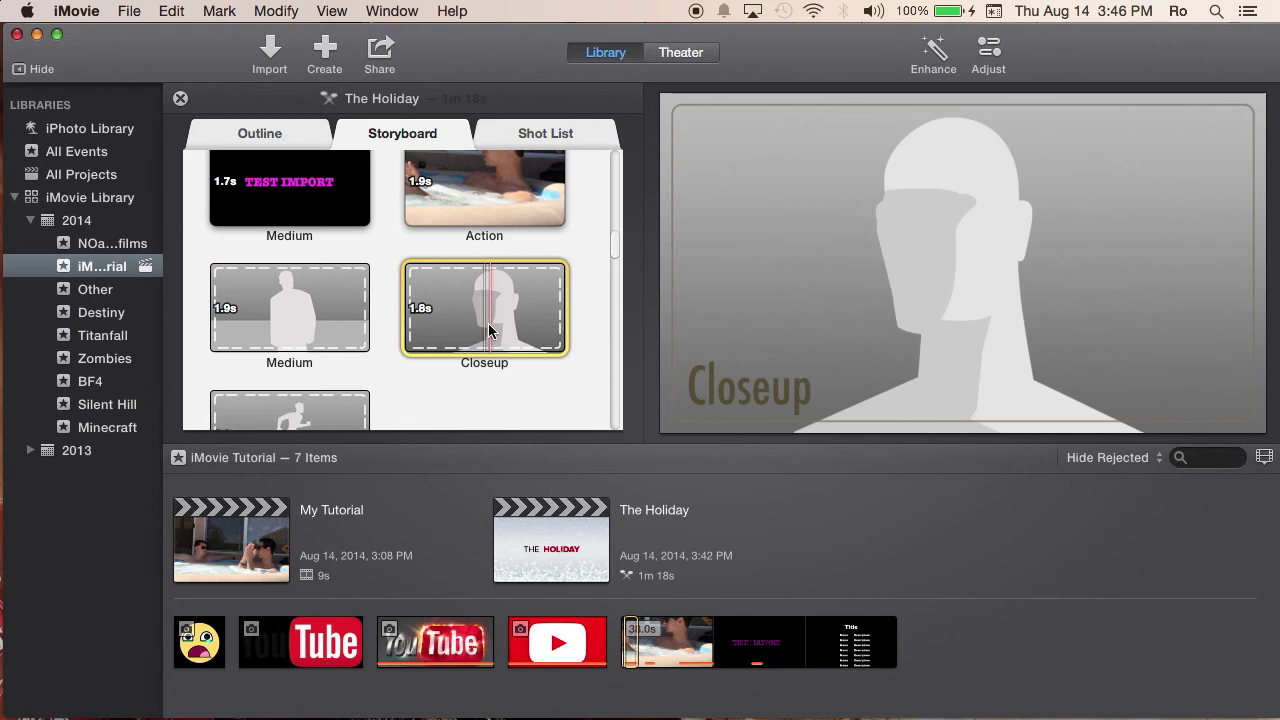
{"action": "key", "text": "Left"}
{"action": "key", "text": "Right"}
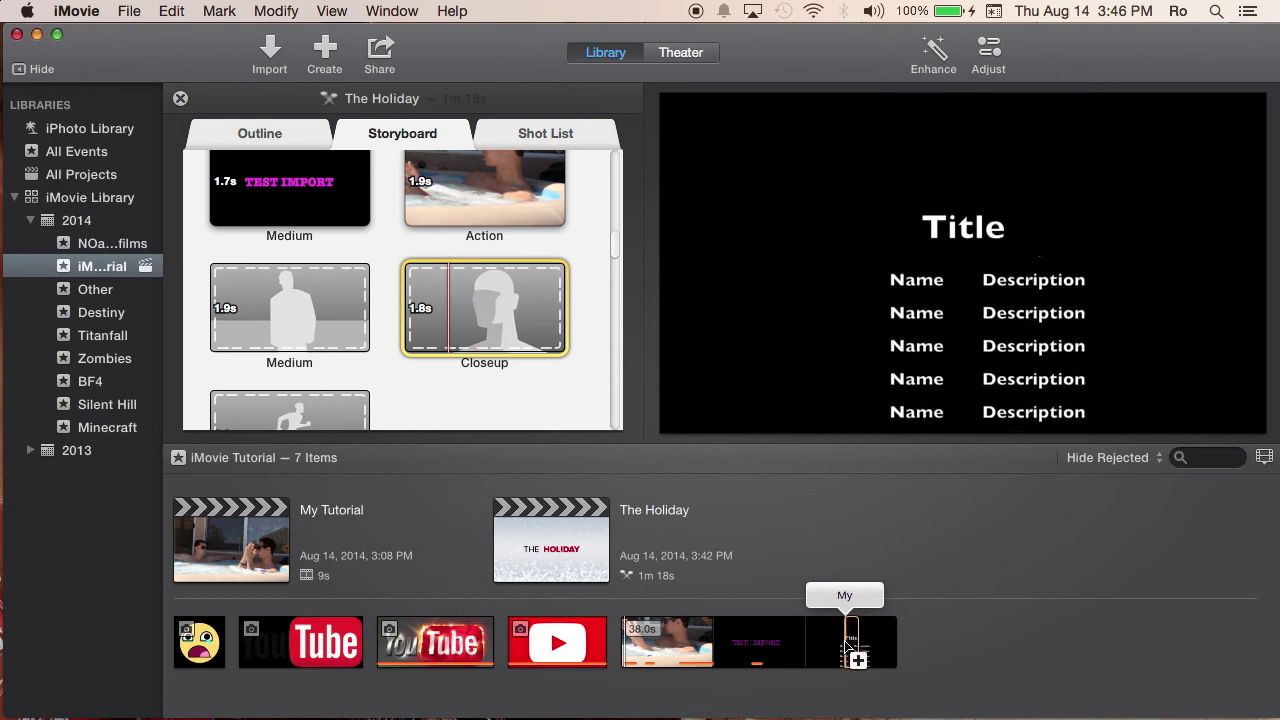
{"action": "scroll", "coordinate": [487, 318], "scroll_direction": "down", "scroll_amount": 5}
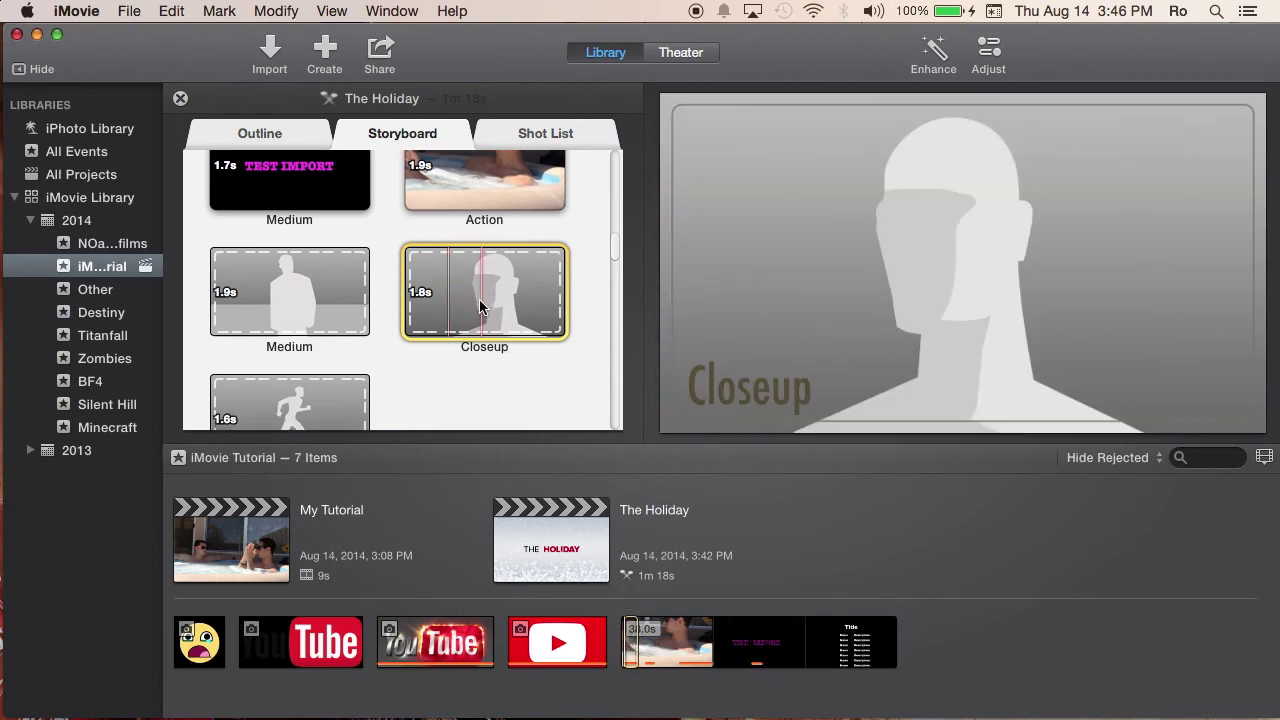
{"action": "scroll", "coordinate": [428, 304], "scroll_direction": "down", "scroll_amount": 5}
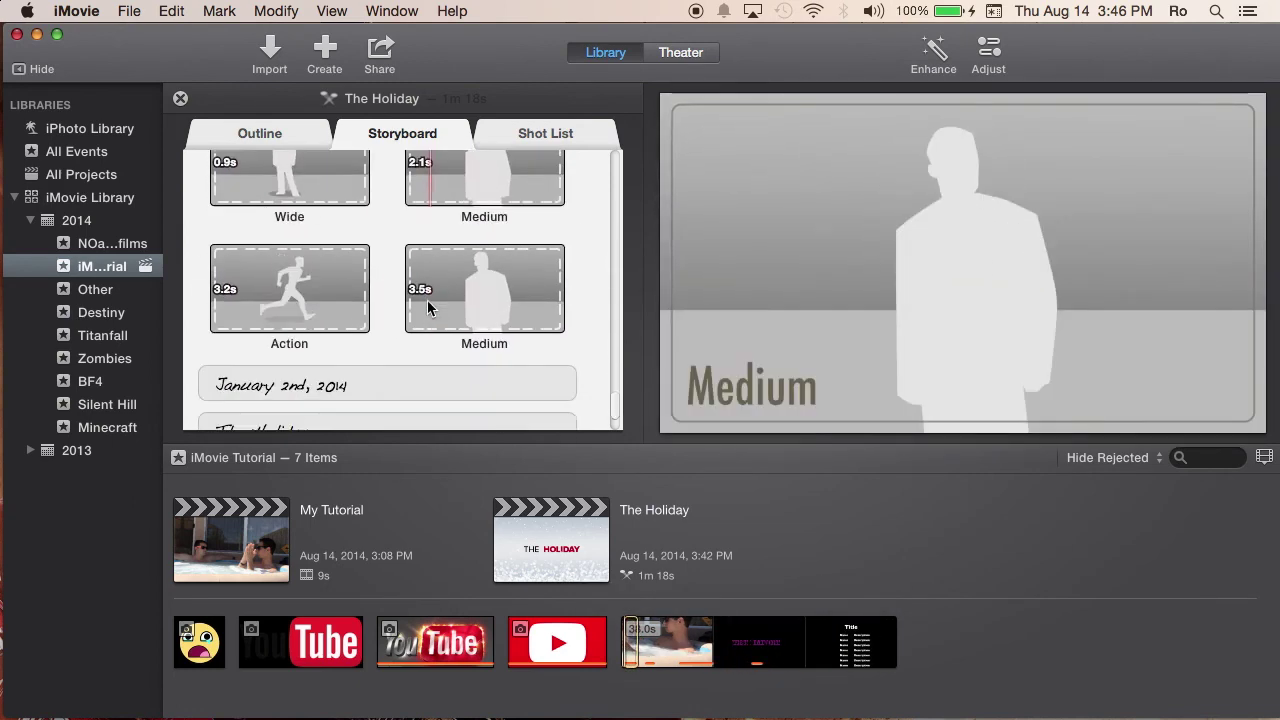
{"action": "left_click", "coordinate": [401, 305]}
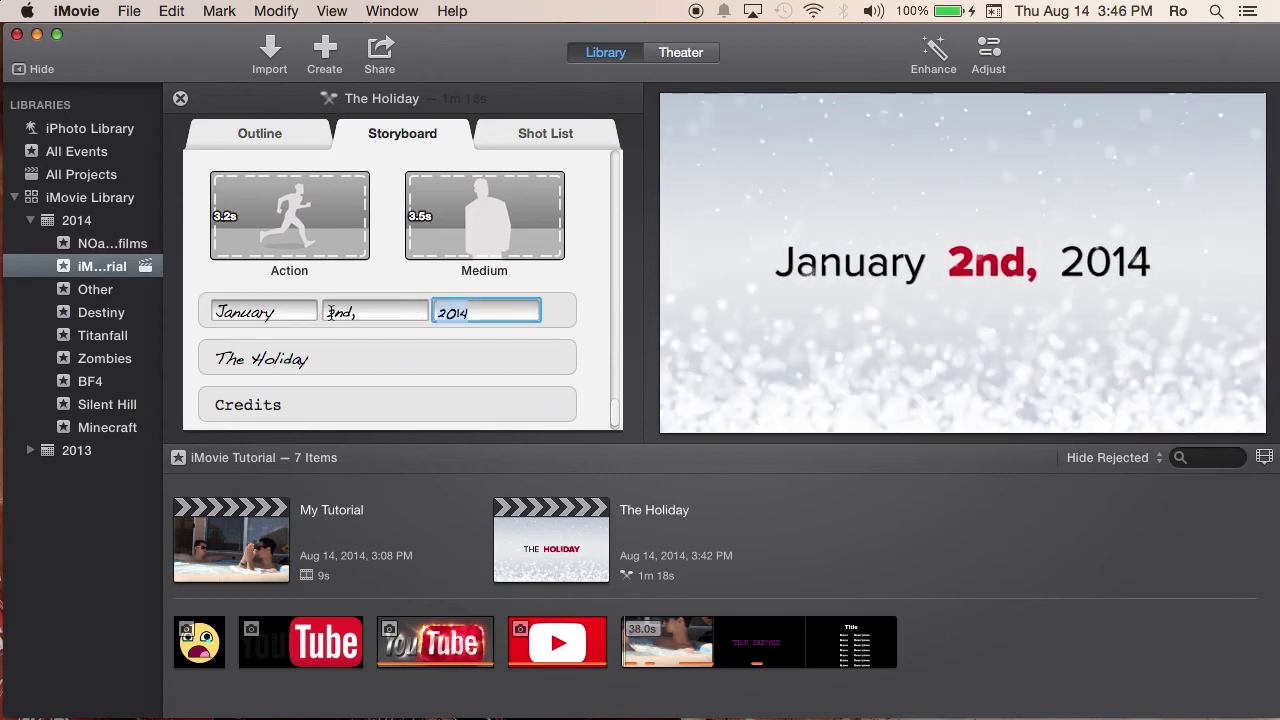
{"action": "left_click", "coordinate": [306, 362]}
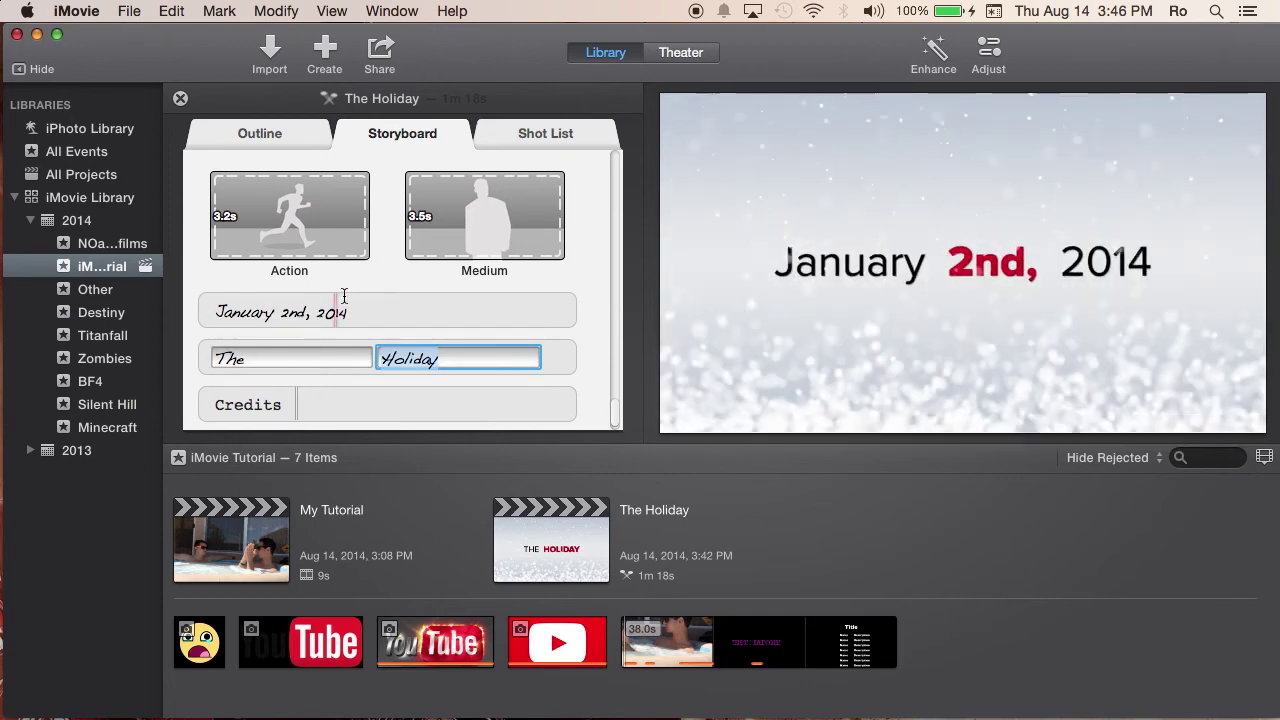
{"action": "scroll", "coordinate": [405, 272], "scroll_direction": "up", "scroll_amount": 5}
{"action": "scroll", "coordinate": [405, 270], "scroll_direction": "up", "scroll_amount": 10}
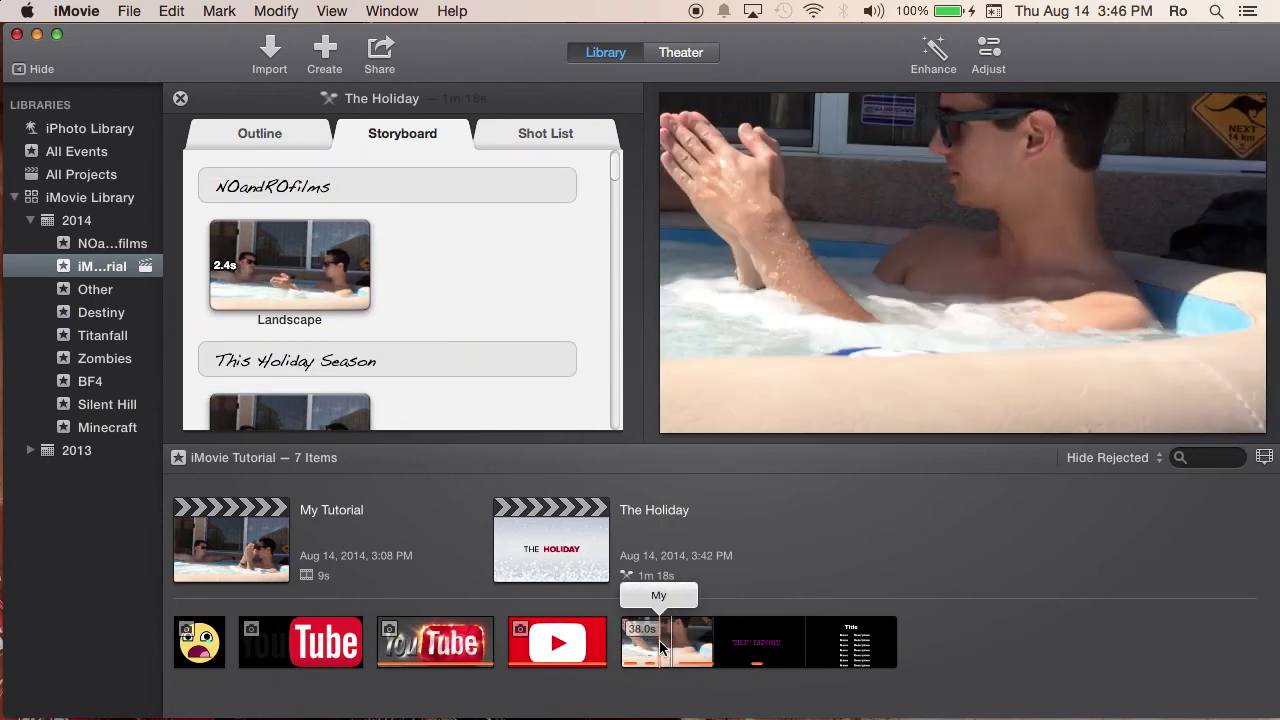
{"action": "left_click_drag", "start_coordinate": [696, 643], "coordinate": [625, 643]}
{"action": "left_click_drag", "start_coordinate": [508, 361], "coordinate": [491, 343]}
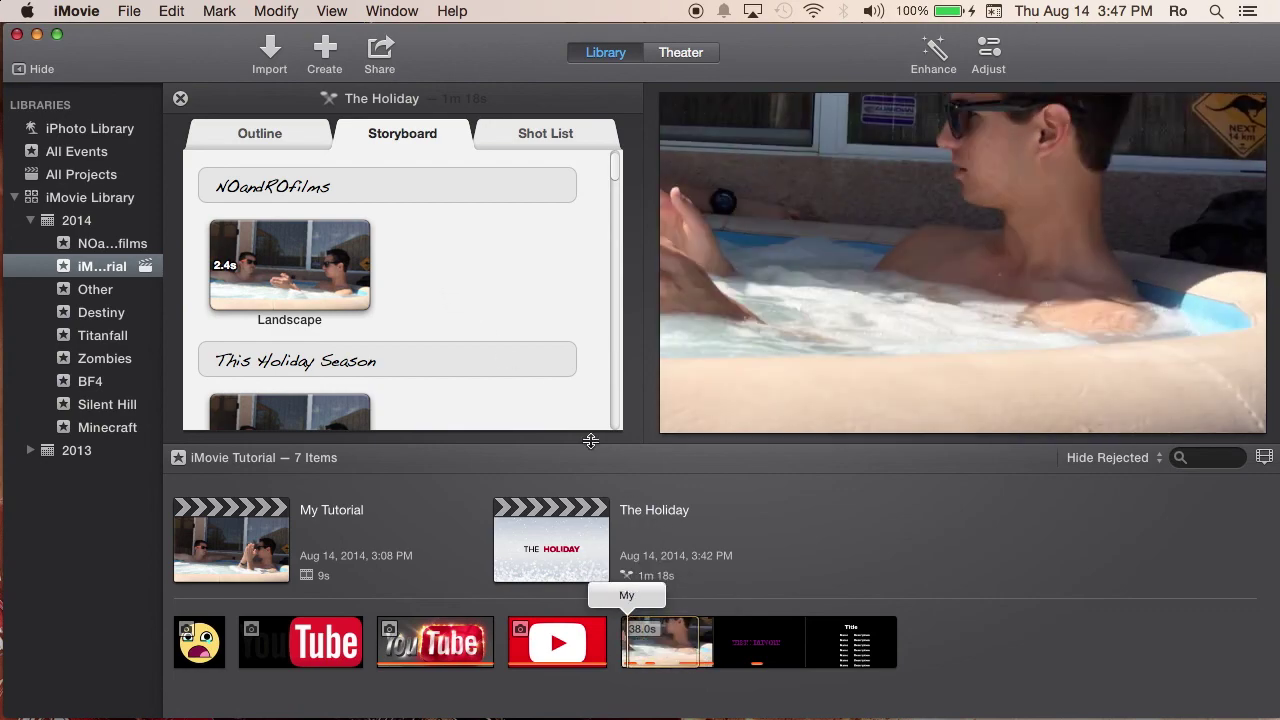